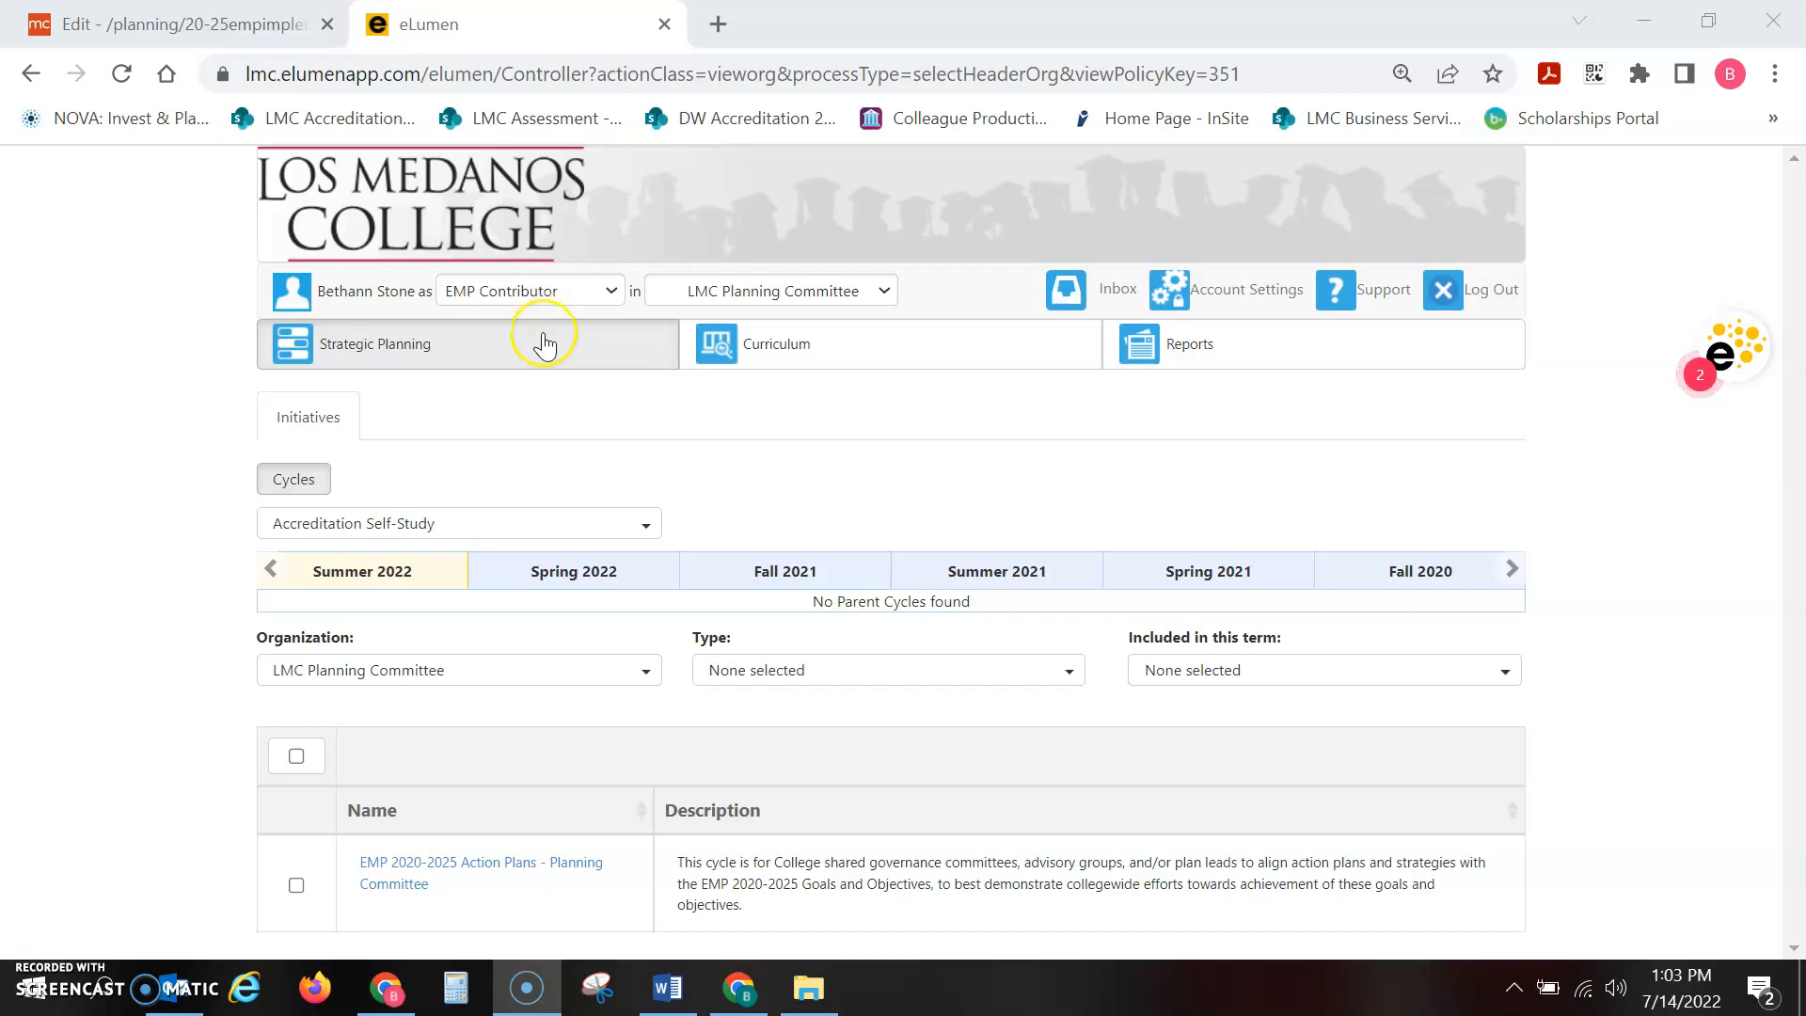
# Filter the initiative cycles to College Plan and open the EMP 2020-2025 Action Plans - Planning Committee cycle
pyautogui.click(504, 523)
pyautogui.click(471, 587)
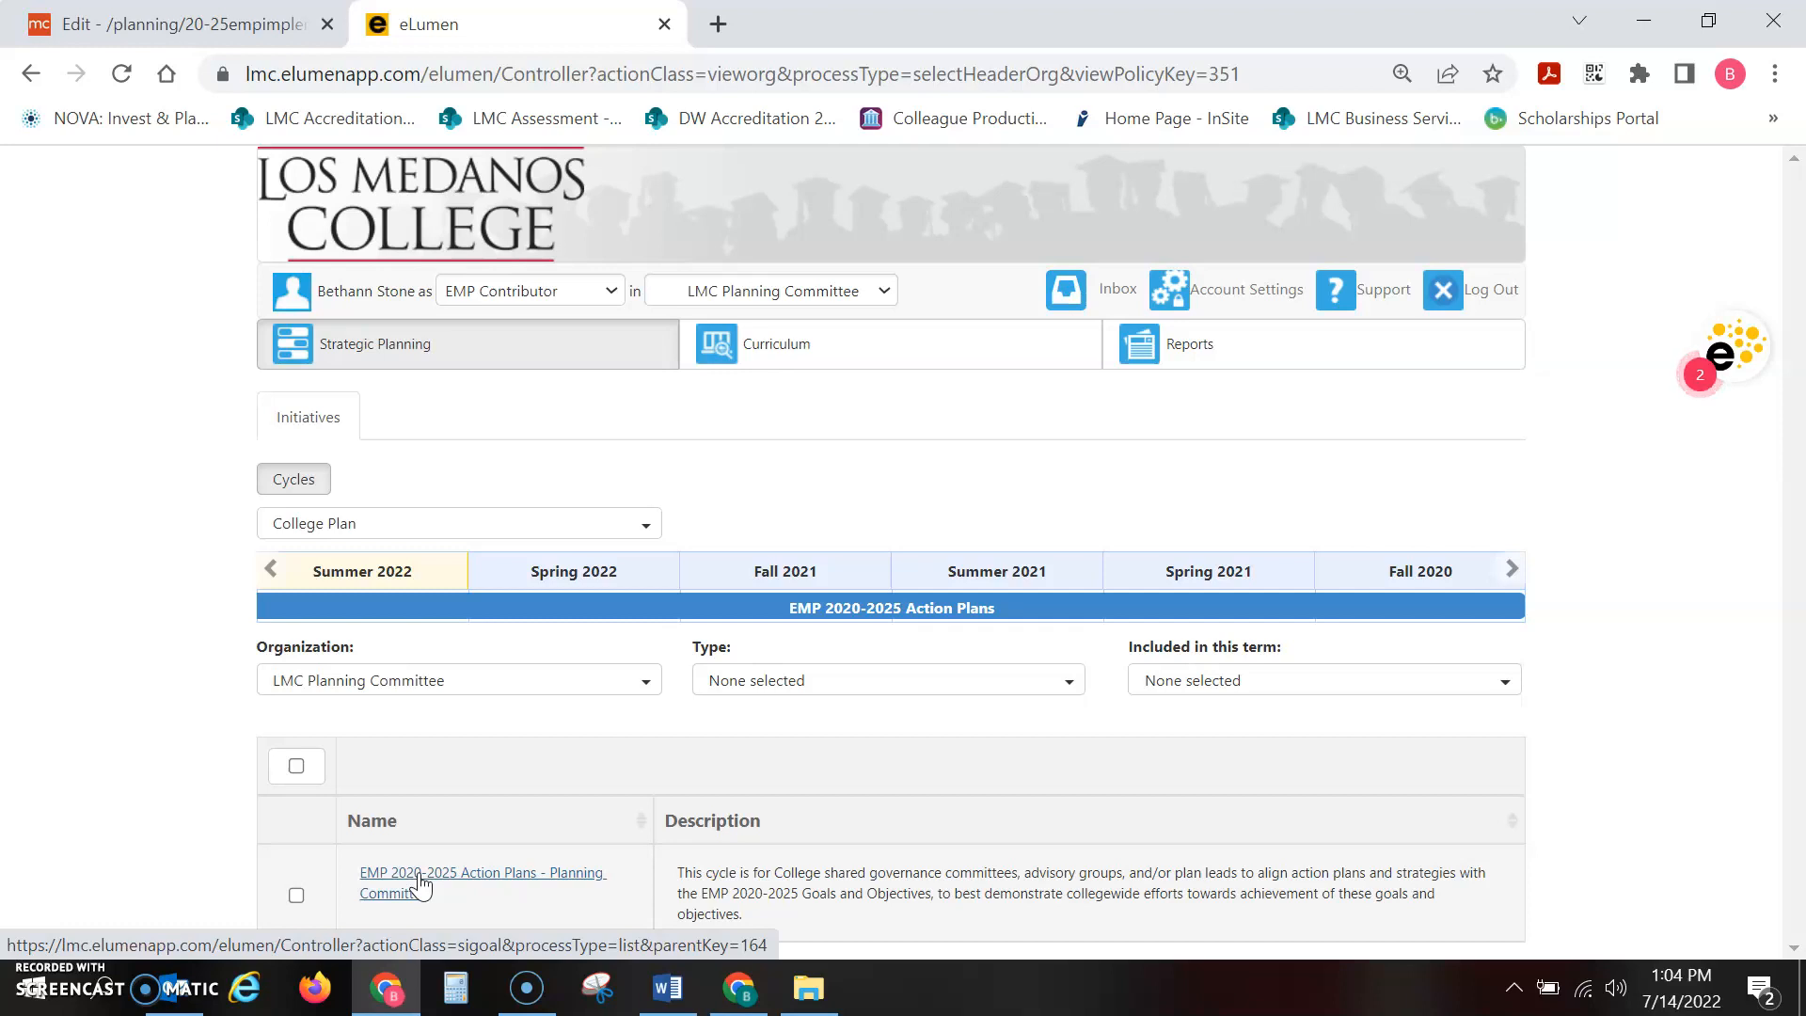
pyautogui.click(420, 884)
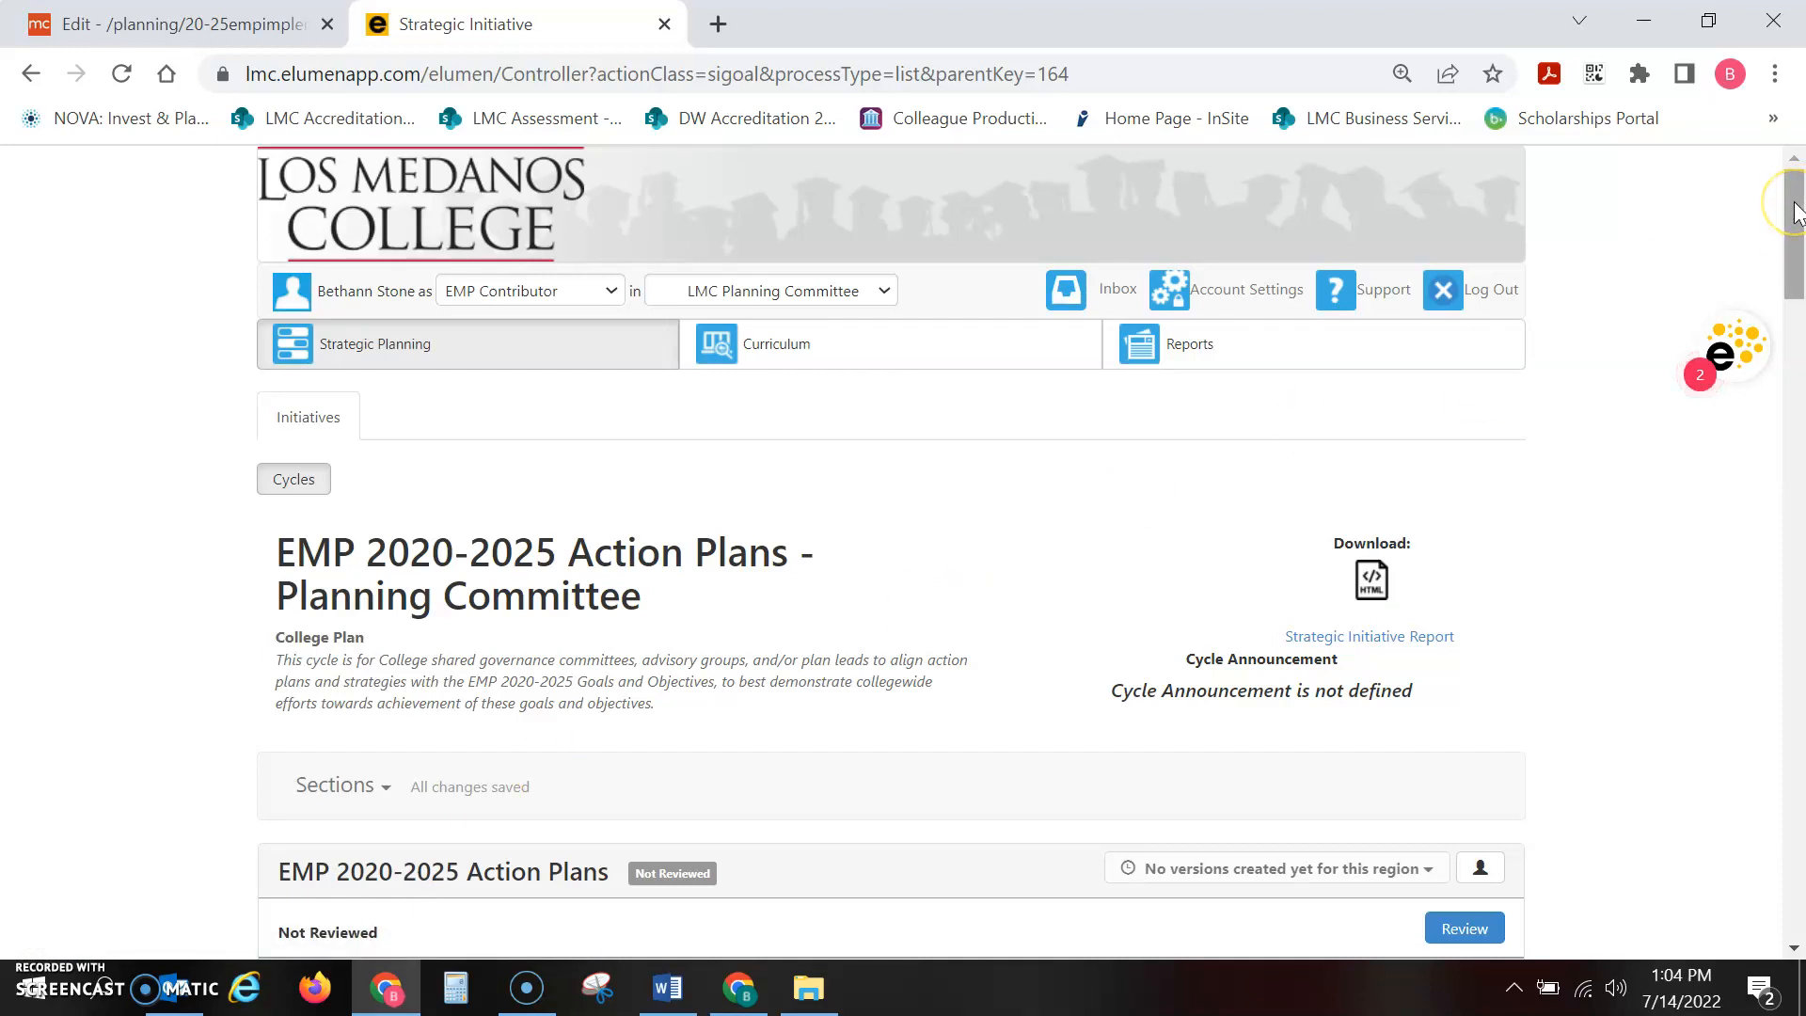
# Open the linked goals and objectives of EMP Action Plans - Objective(s) and mark Goal 1 as Completed
pyautogui.moveTo(1796, 212); pyautogui.dragTo(1799, 313)
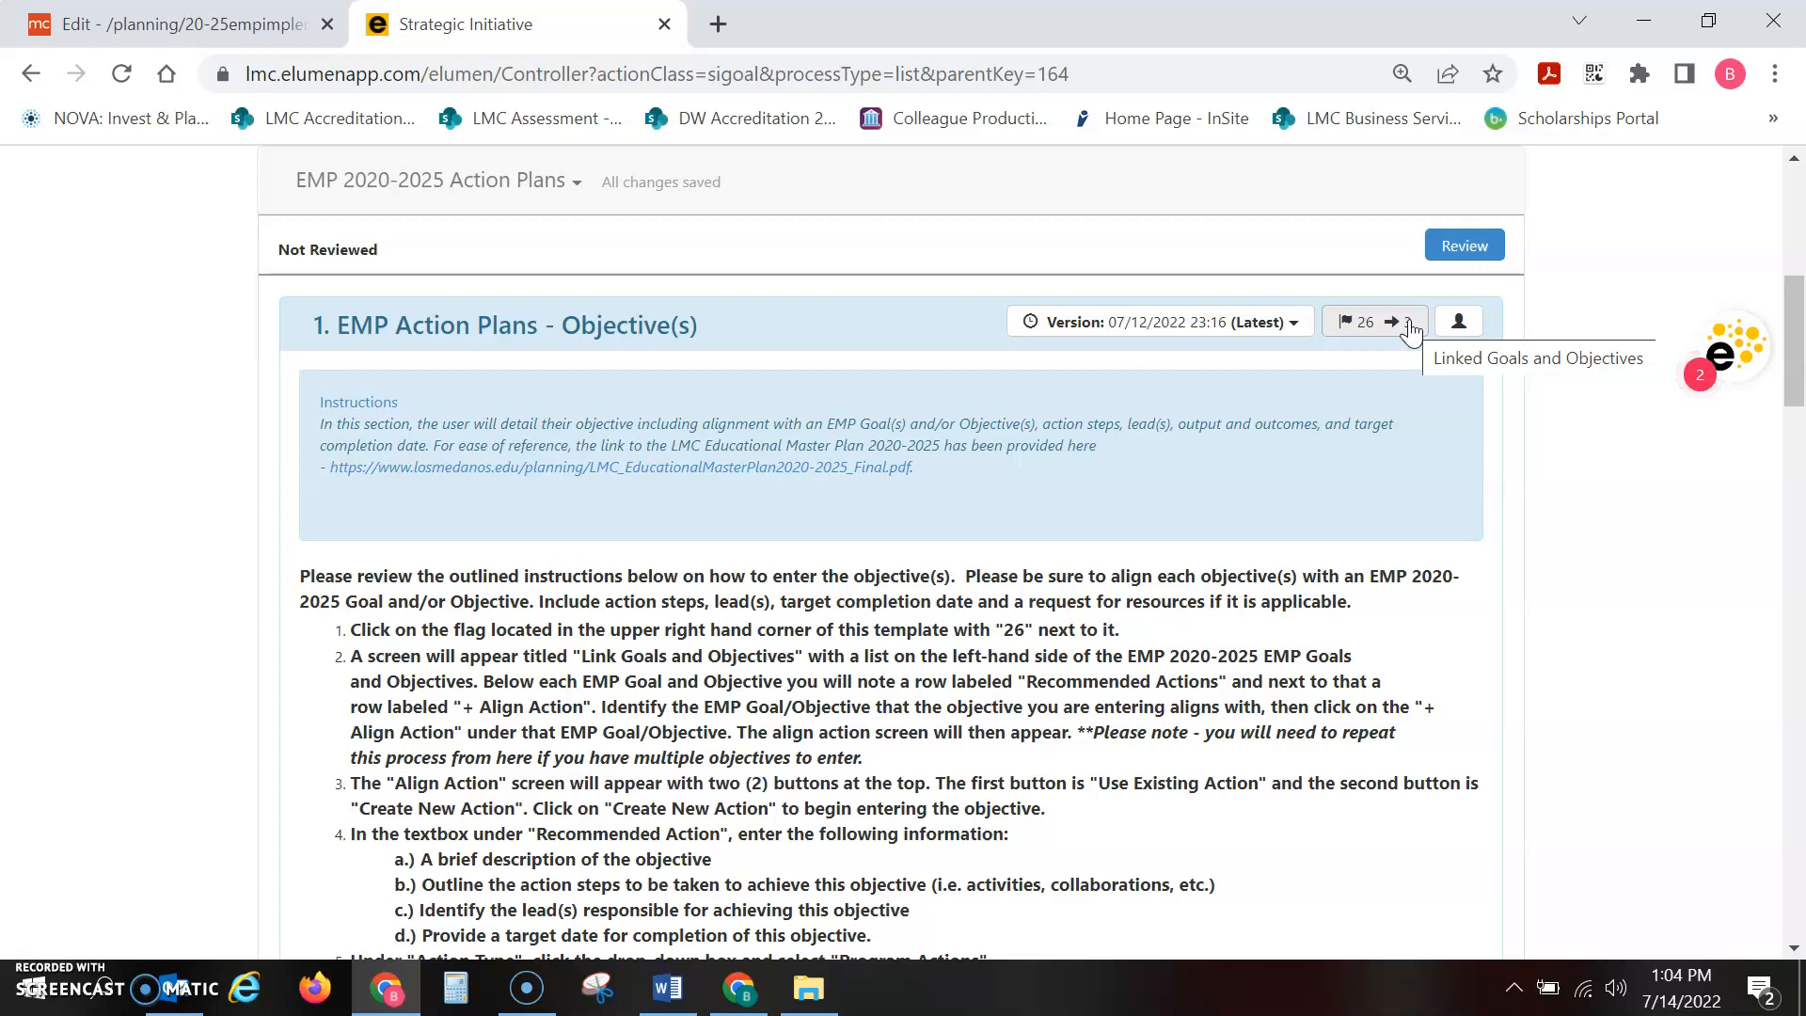
pyautogui.click(1409, 327)
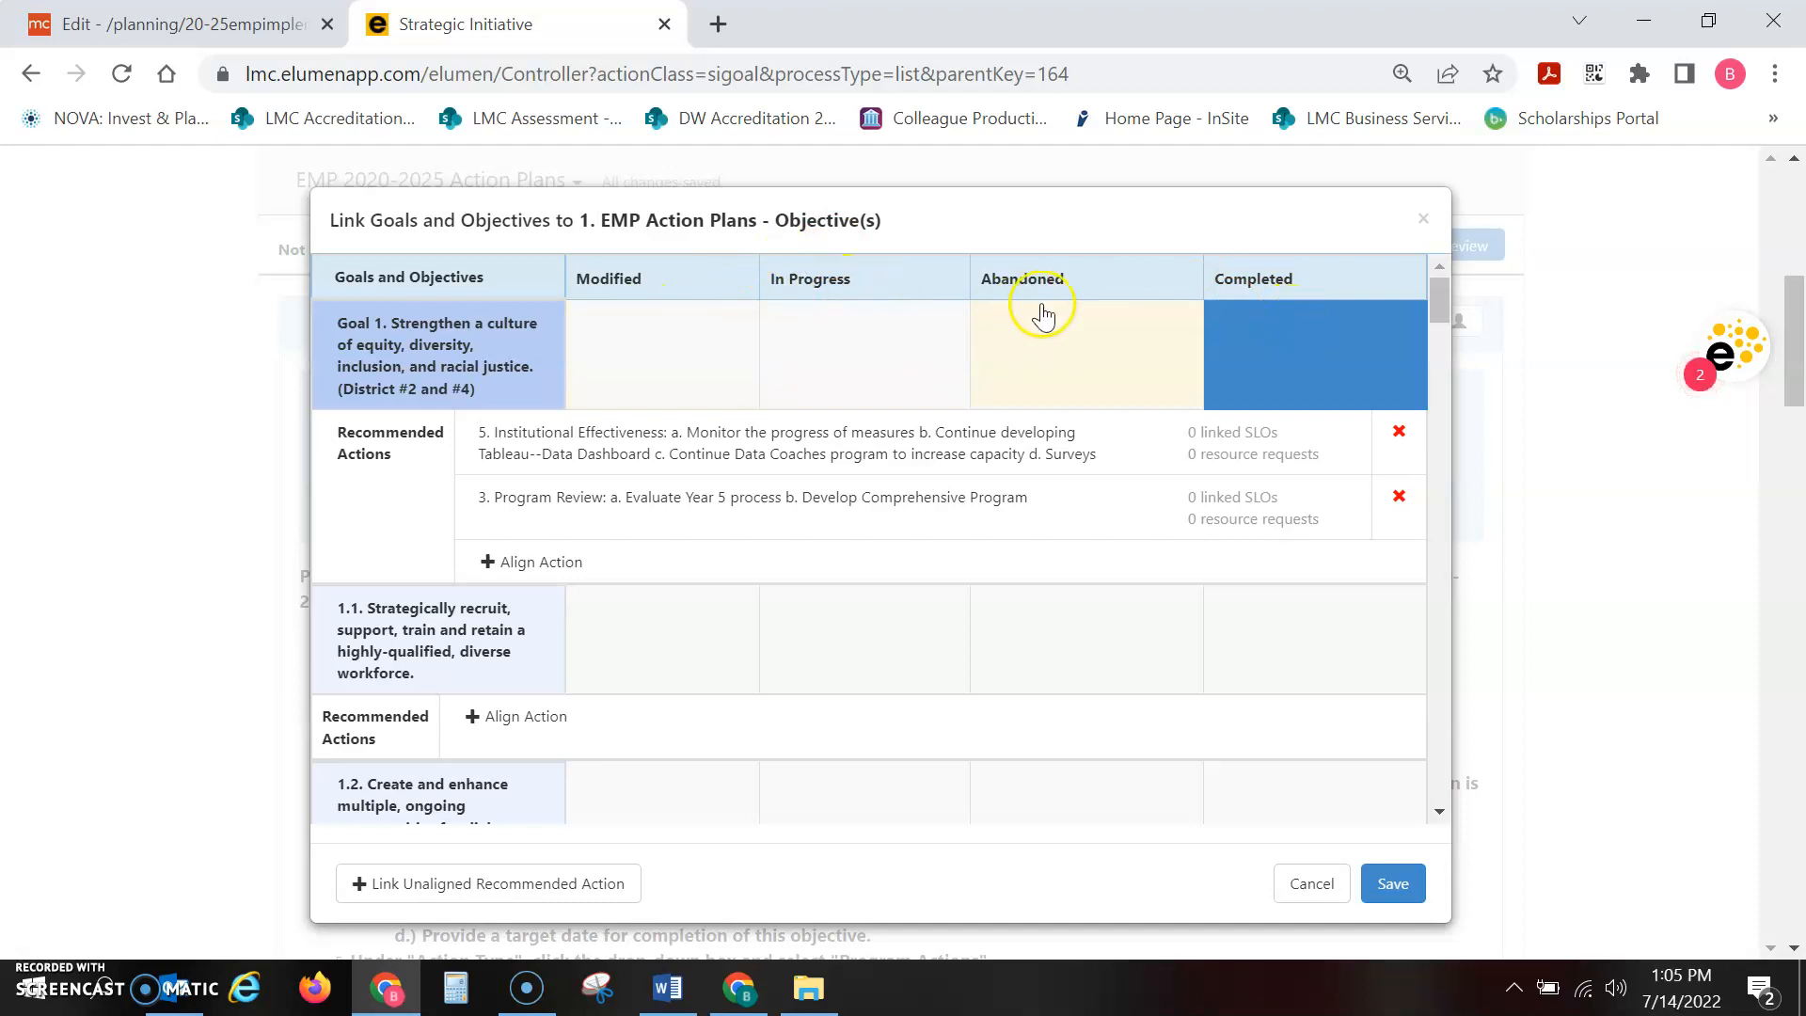
pyautogui.click(1301, 337)
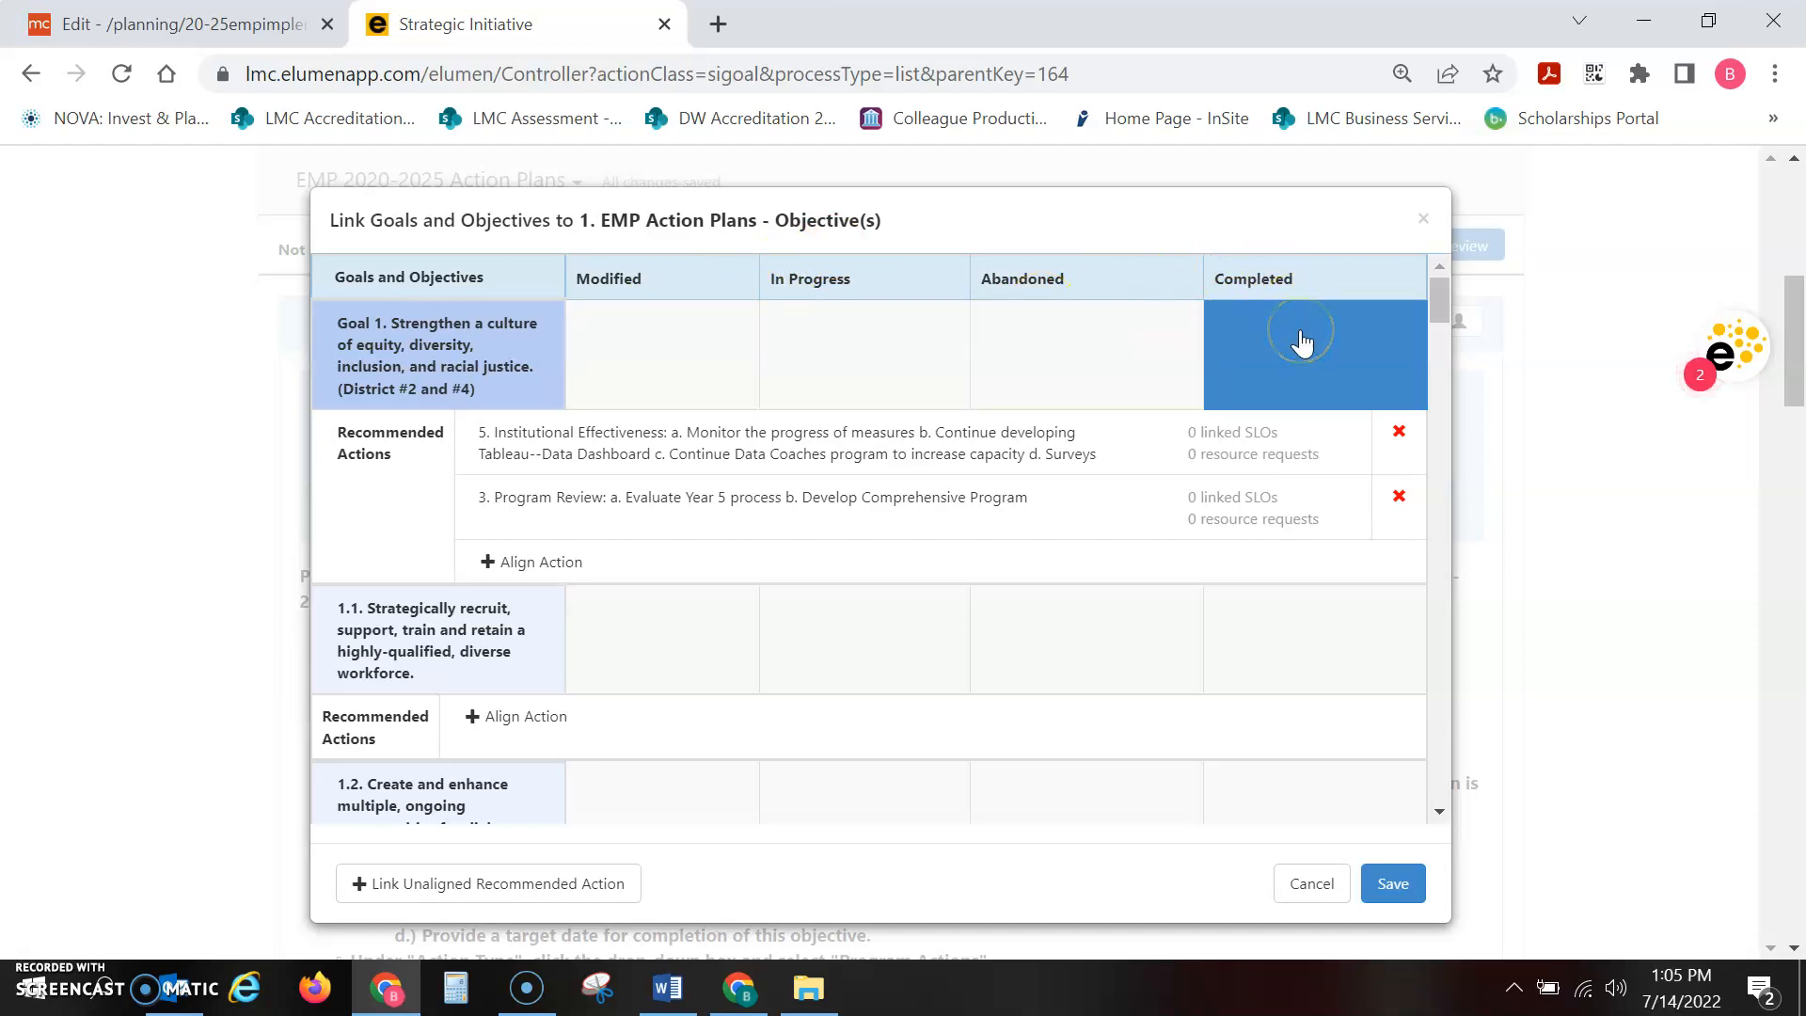
pyautogui.click(1441, 293)
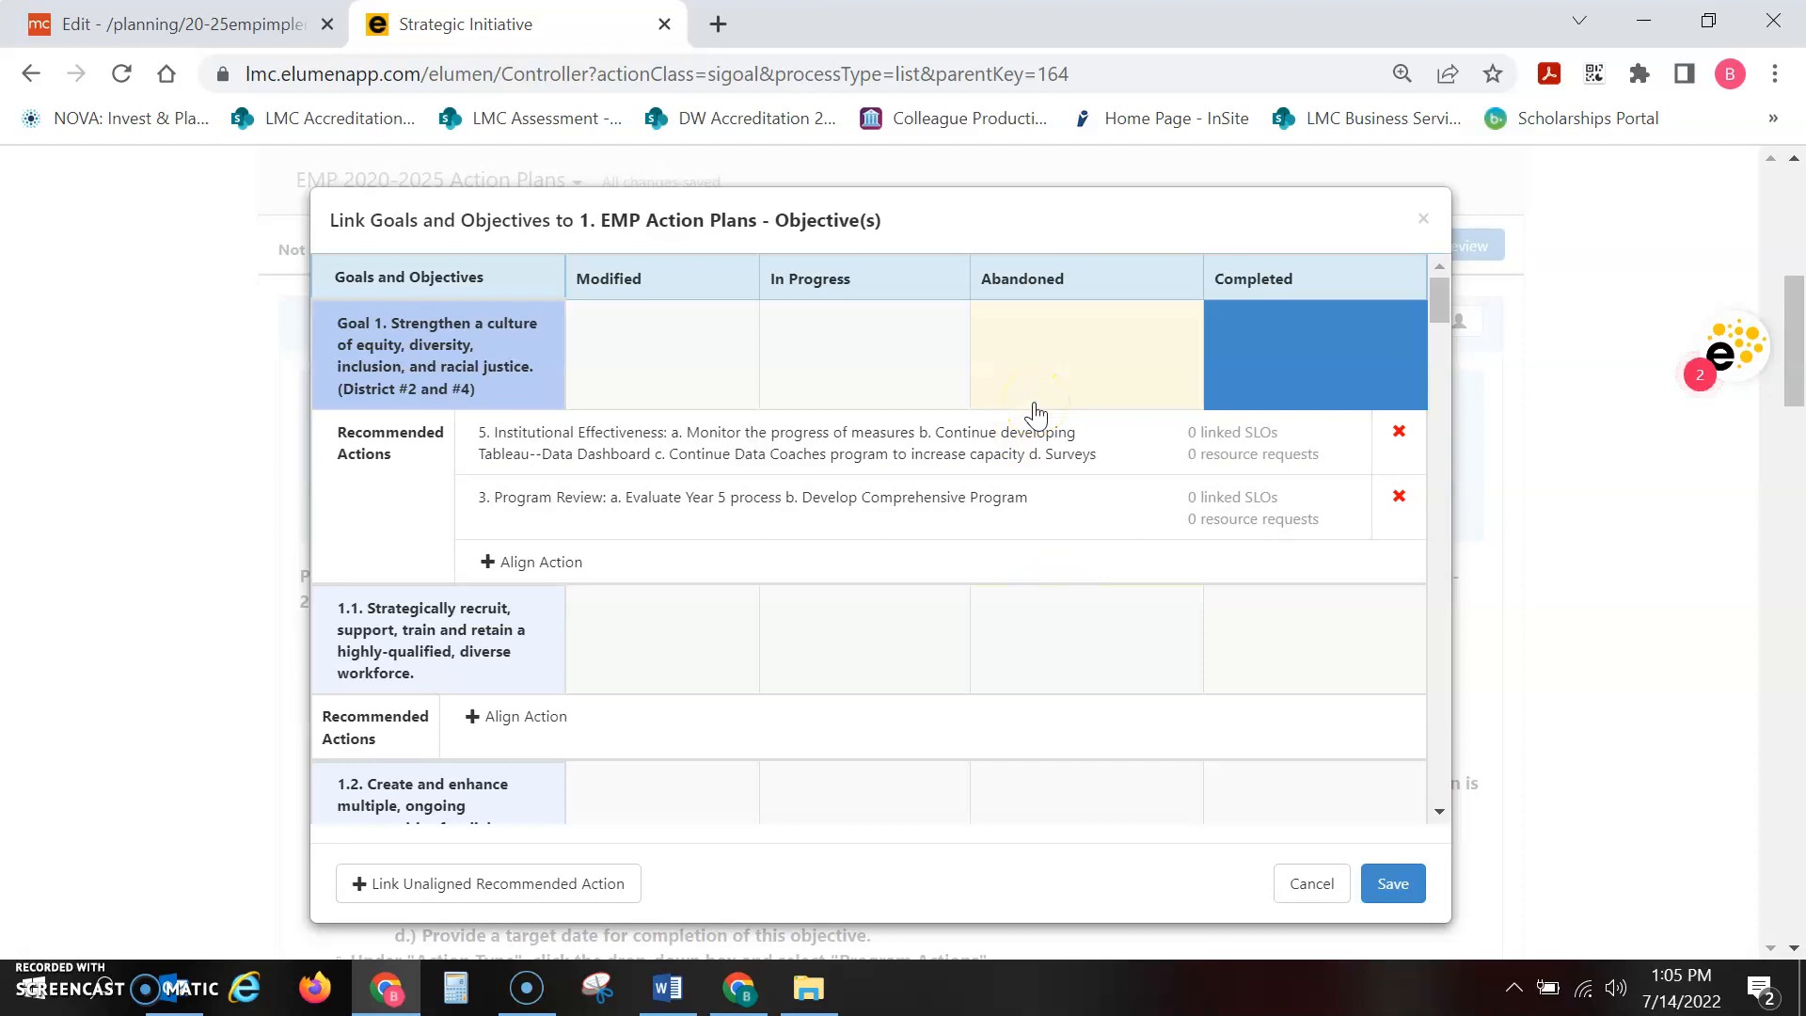
pyautogui.click(1031, 367)
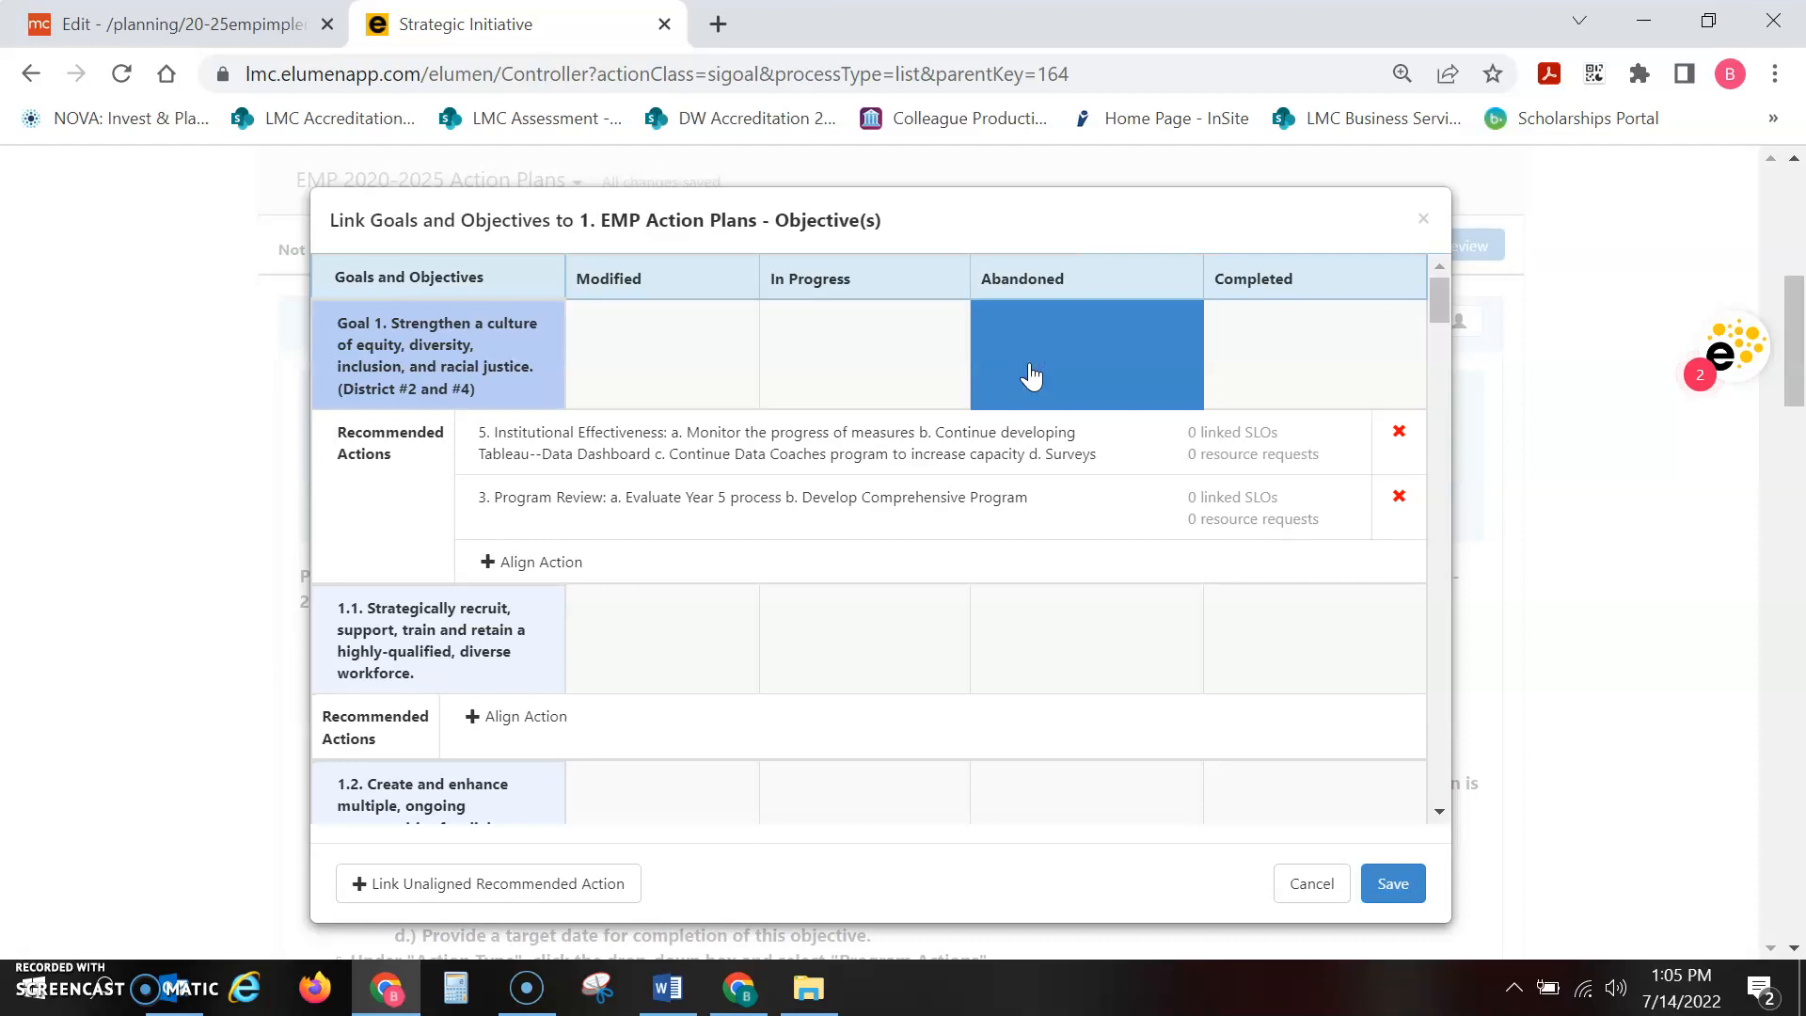
pyautogui.click(1279, 345)
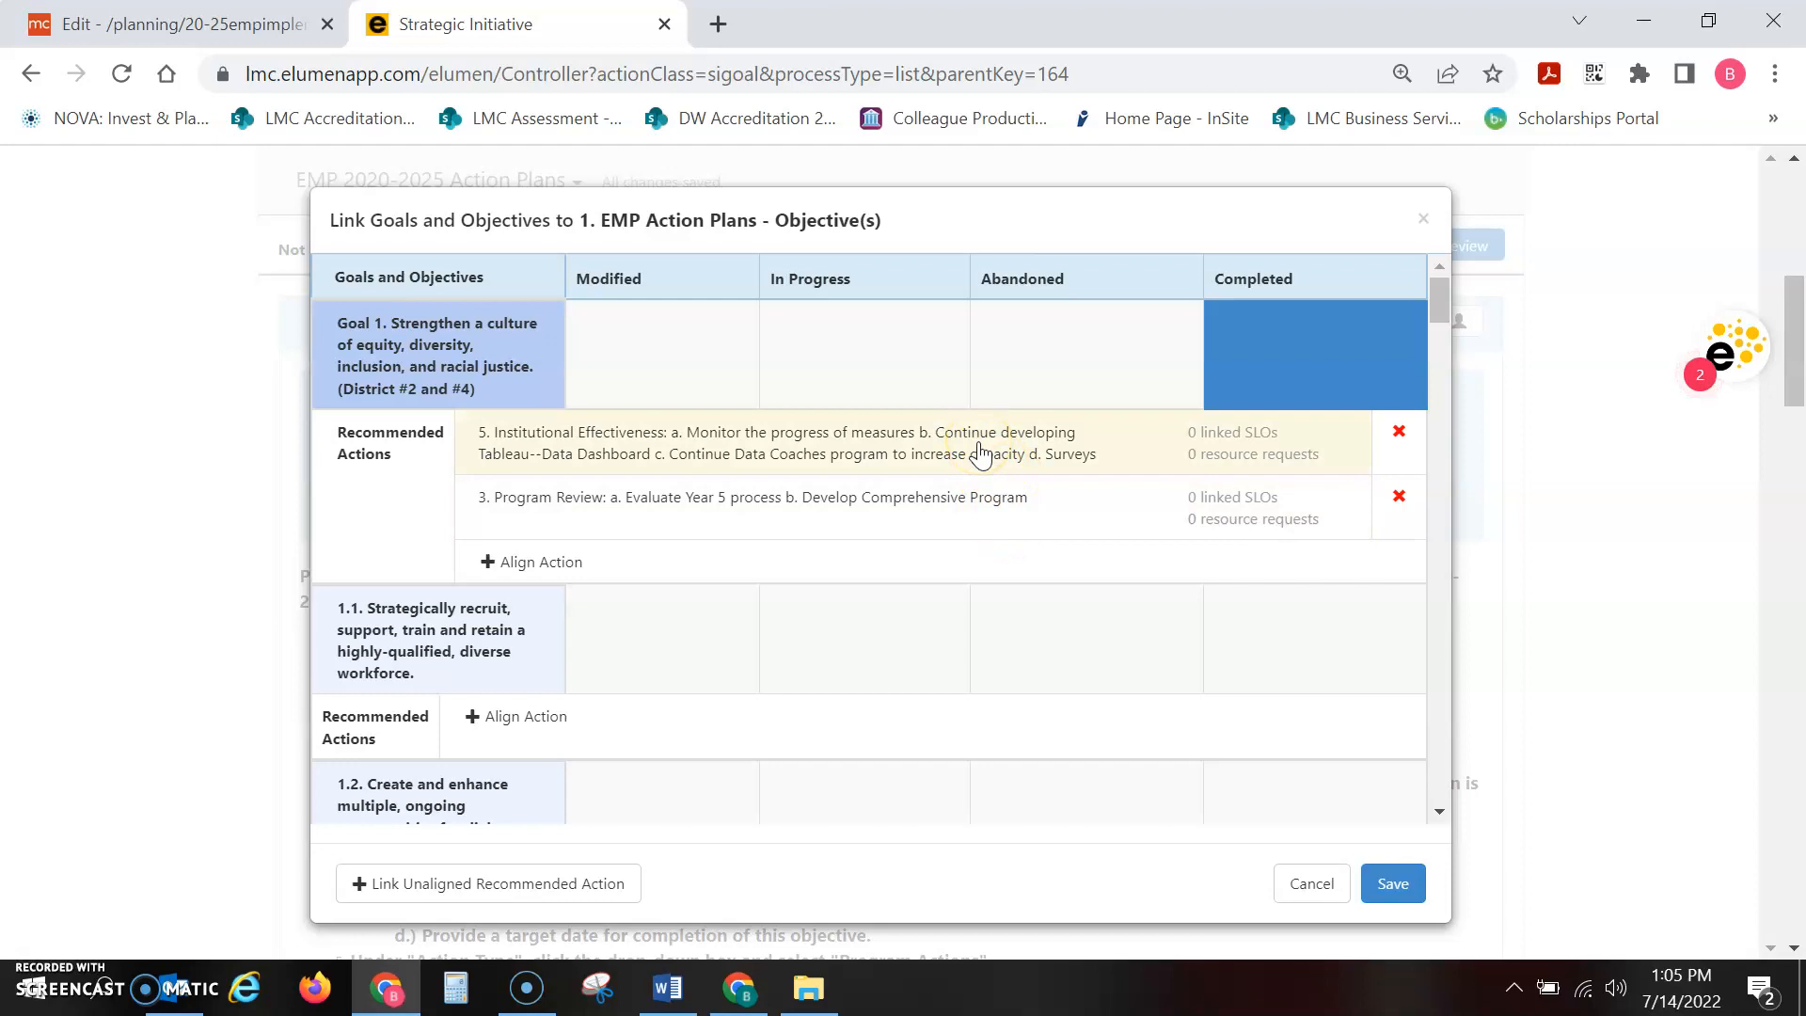
# Add the line "Status 7.14.22 - In progress" to the Program Review recommended action under Goal 1
pyautogui.click(966, 506)
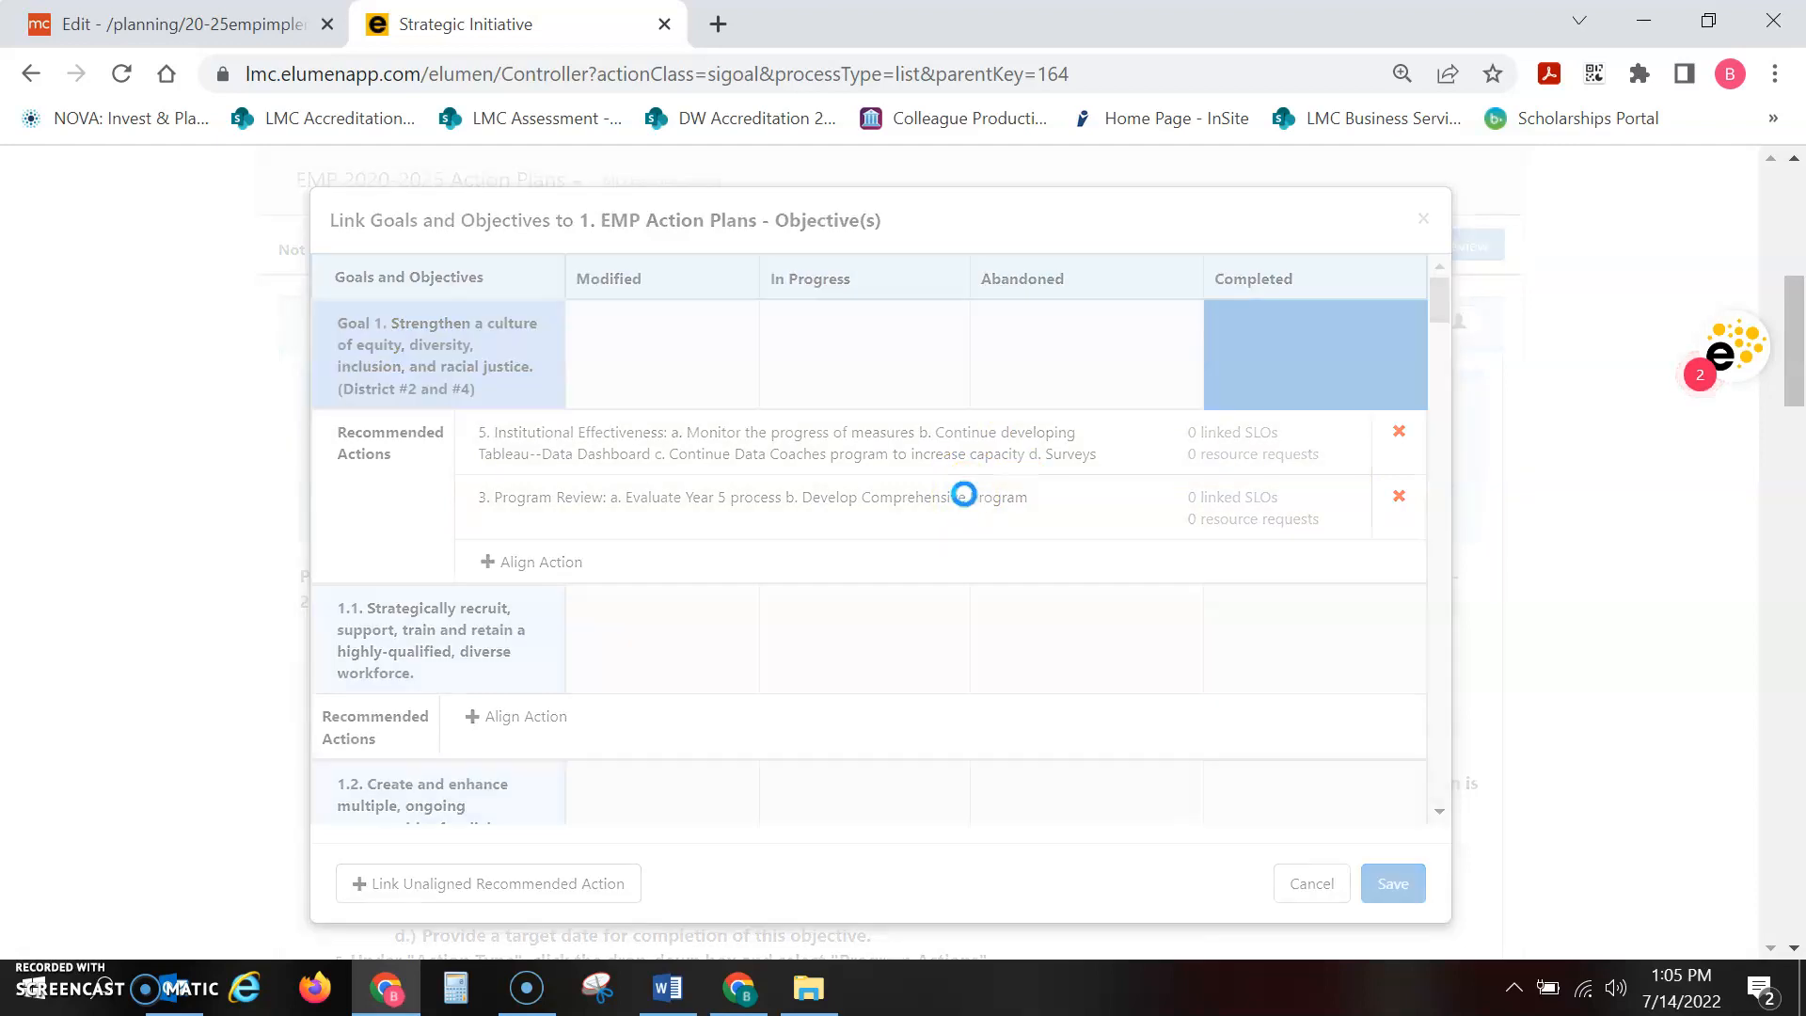
pyautogui.click(639, 424)
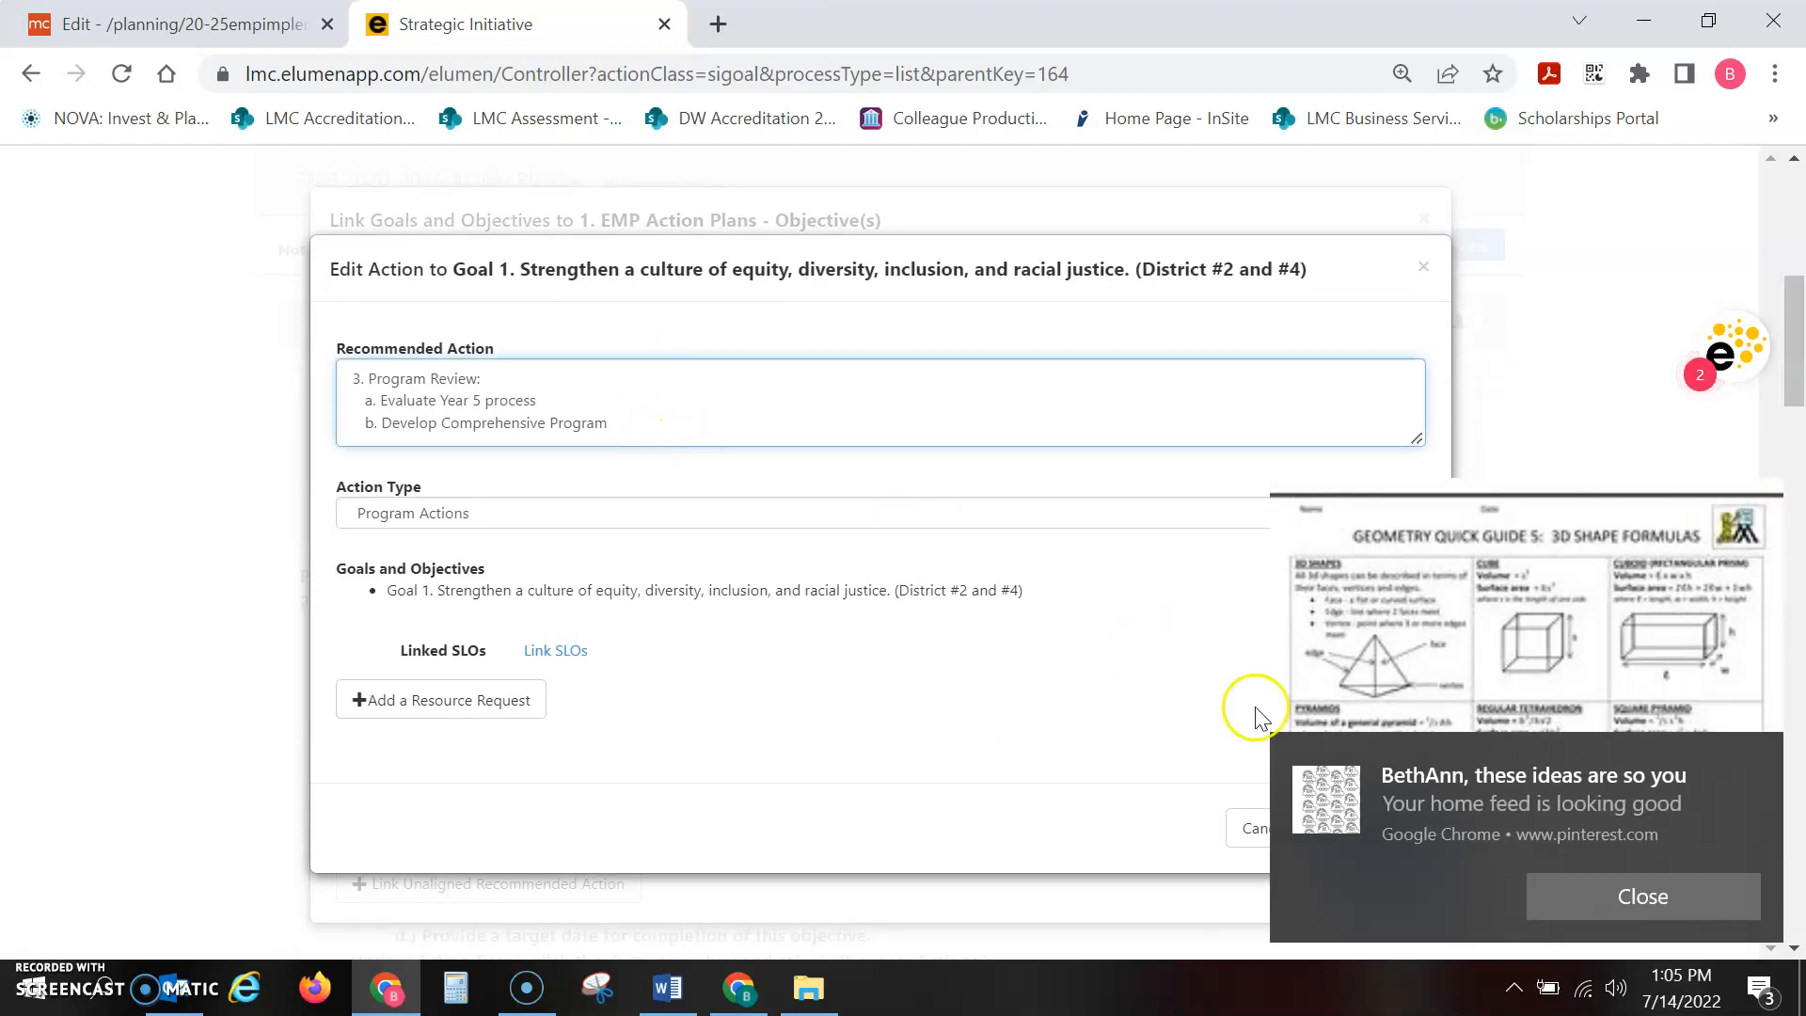
pyautogui.click(1553, 898)
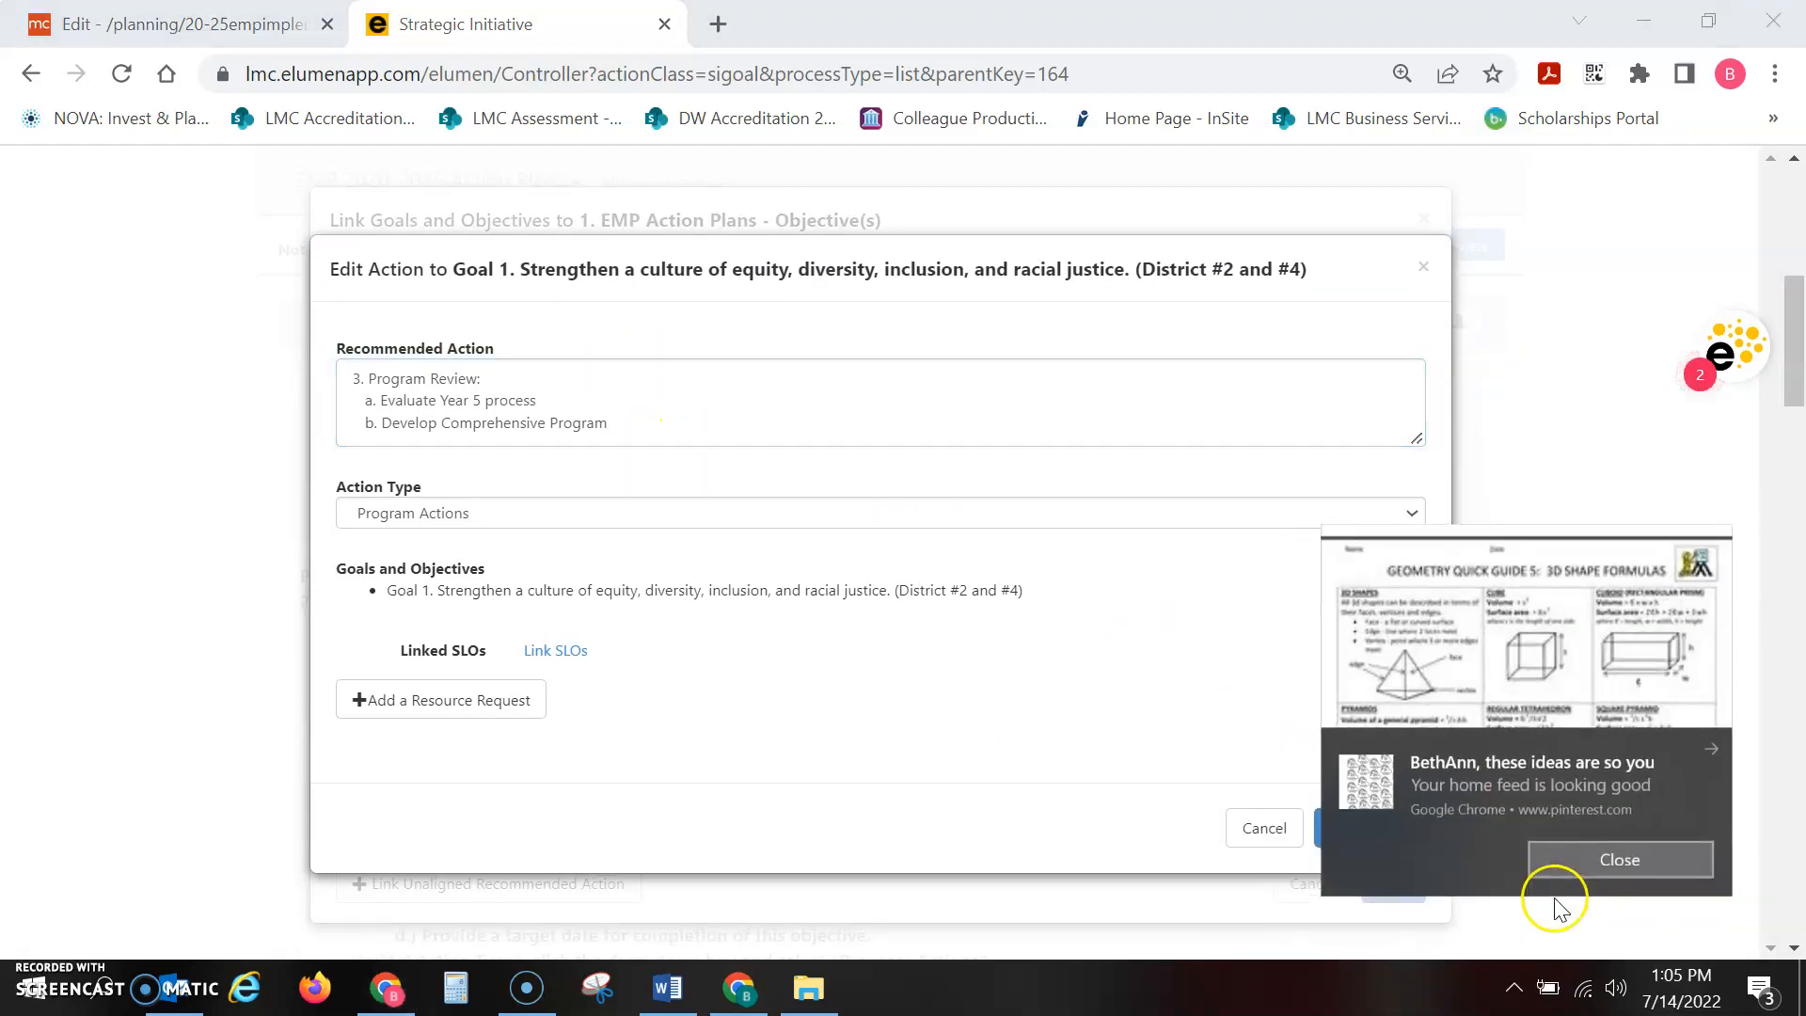
pyautogui.click(645, 420)
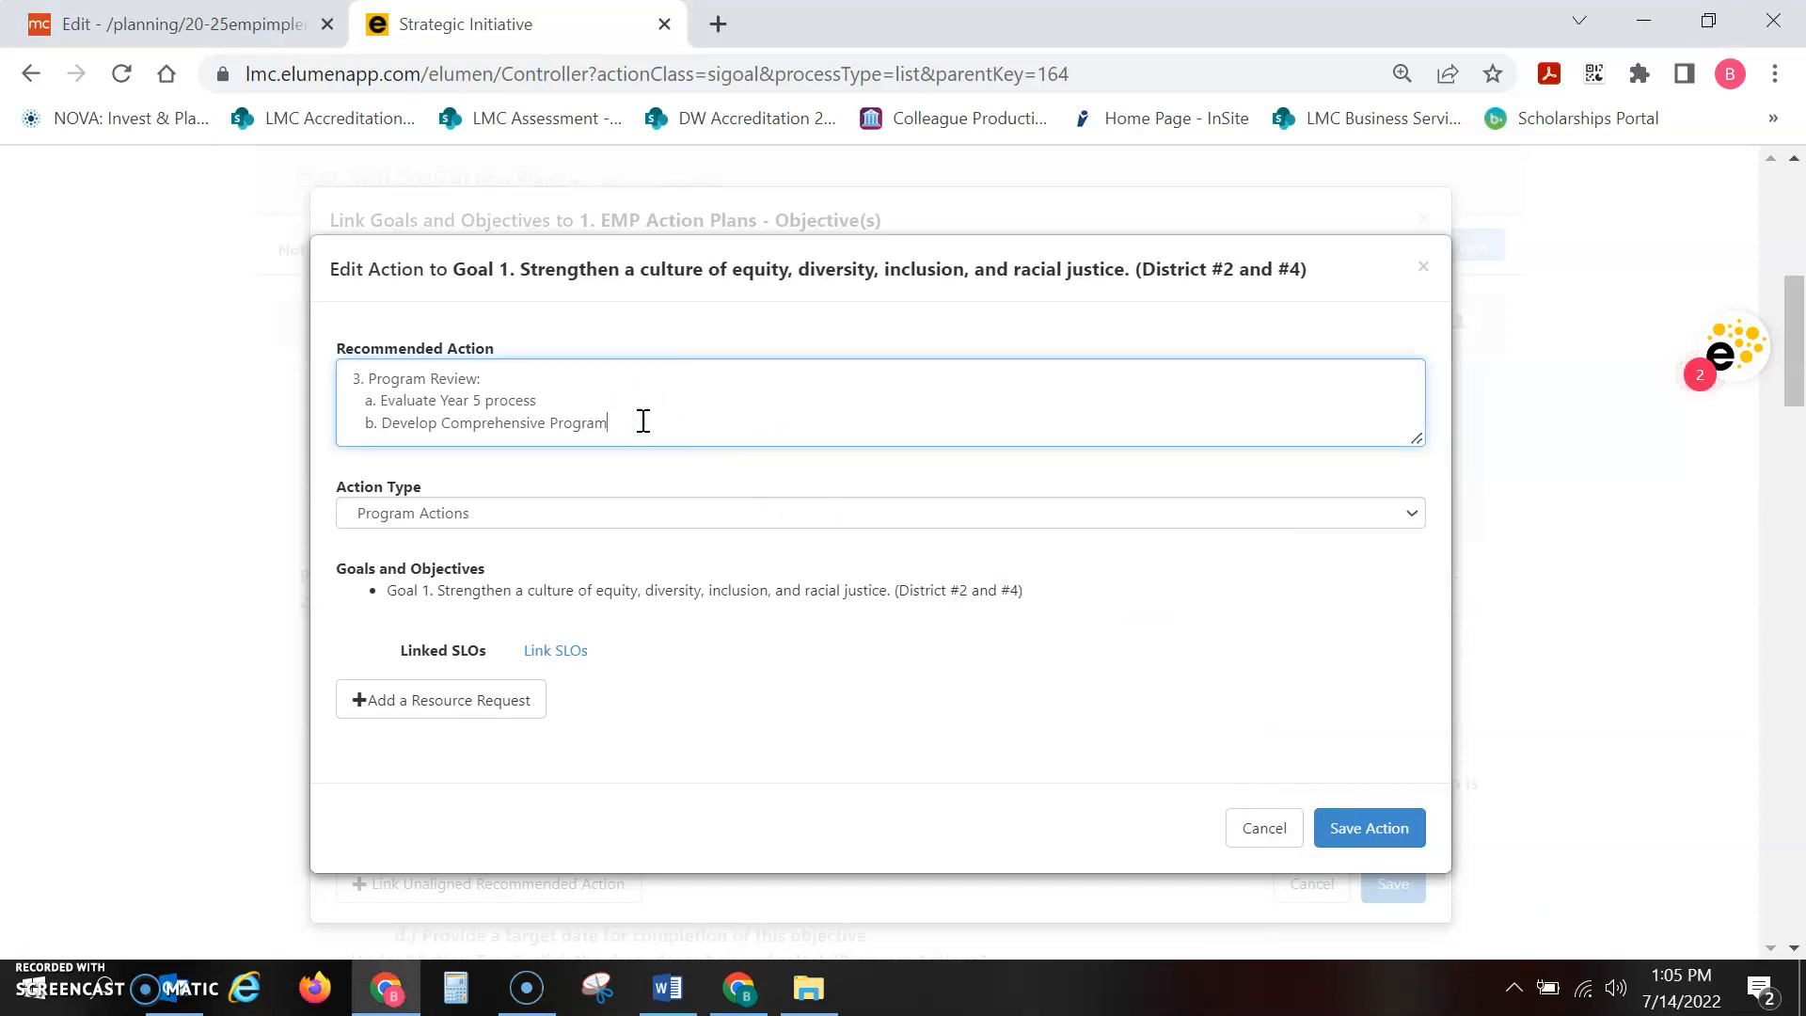
pyautogui.press('Return')
pyautogui.write('Sta')
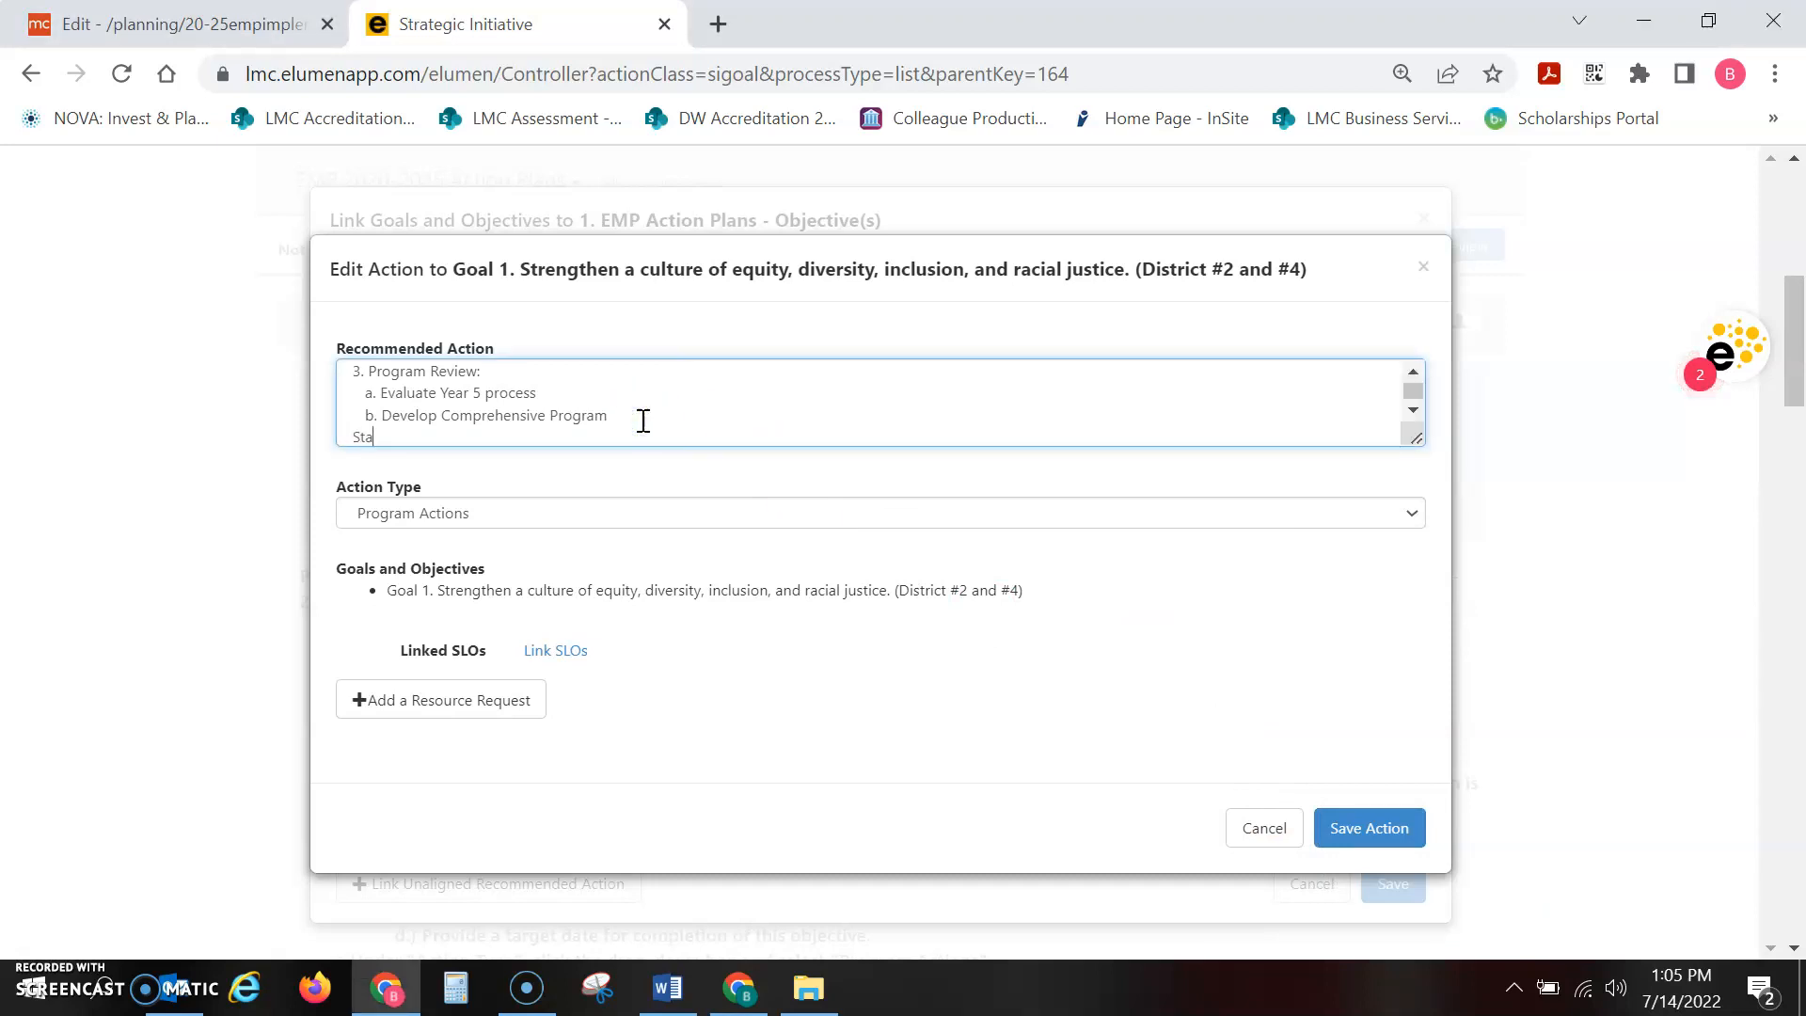
pyautogui.write('tus 7.14.22 - In progress')
# Delete the status line from the Program Review recommended action and save the action
pyautogui.click(553, 436)
pyautogui.moveTo(553, 437)
pyautogui.mouseDown()
pyautogui.moveTo(351, 443)
pyautogui.moveTo(342, 428)
pyautogui.moveTo(561, 420)
pyautogui.mouseUp()
pyautogui.click(341, 428)
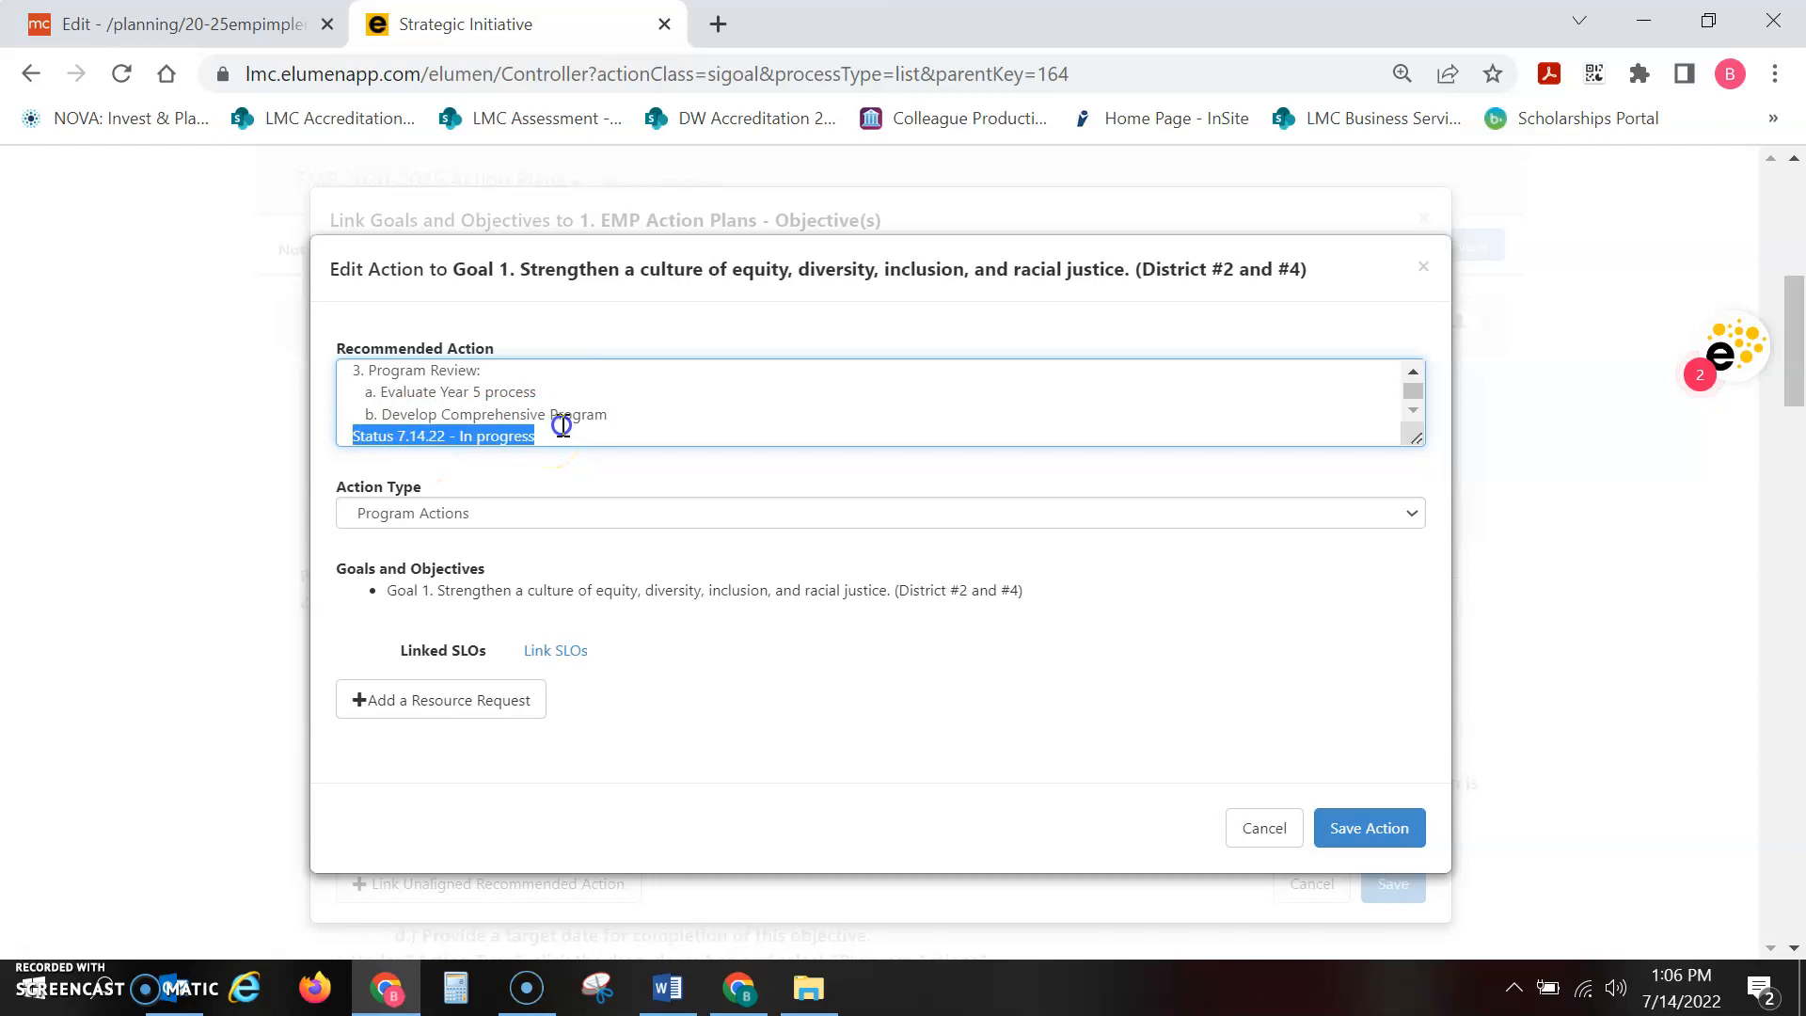
pyautogui.press('BackSpace')
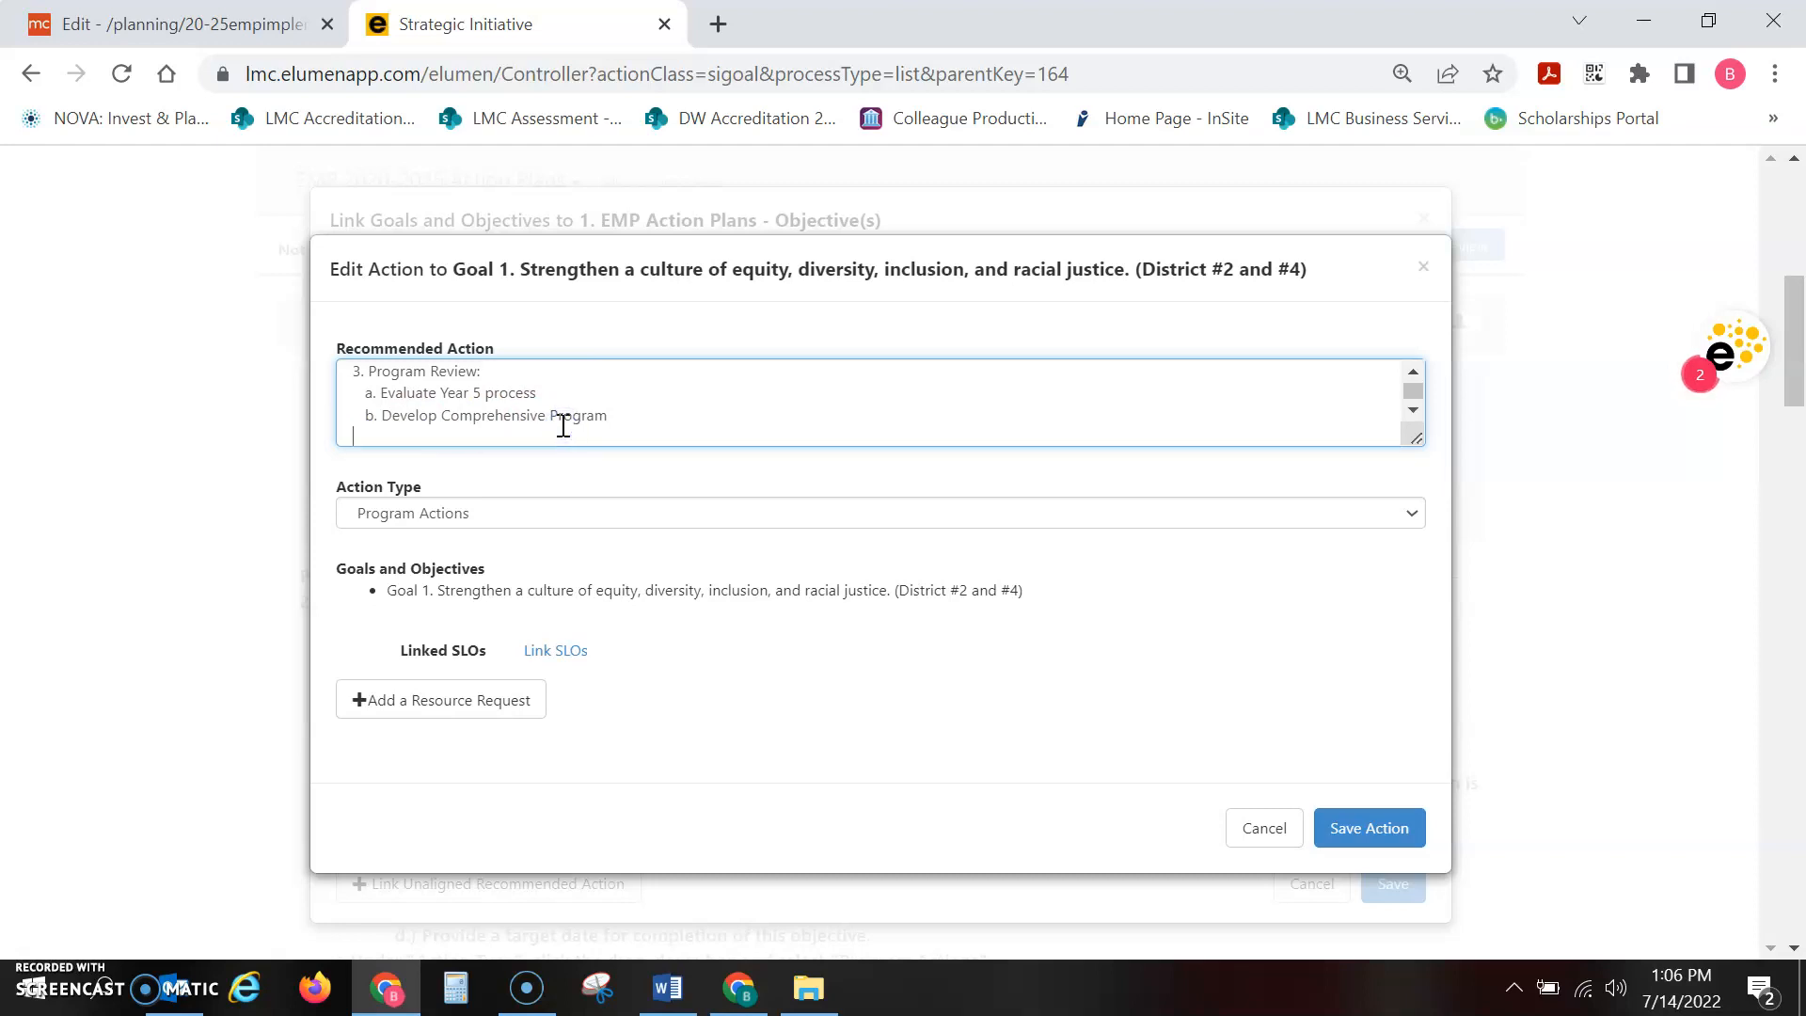
pyautogui.click(1372, 833)
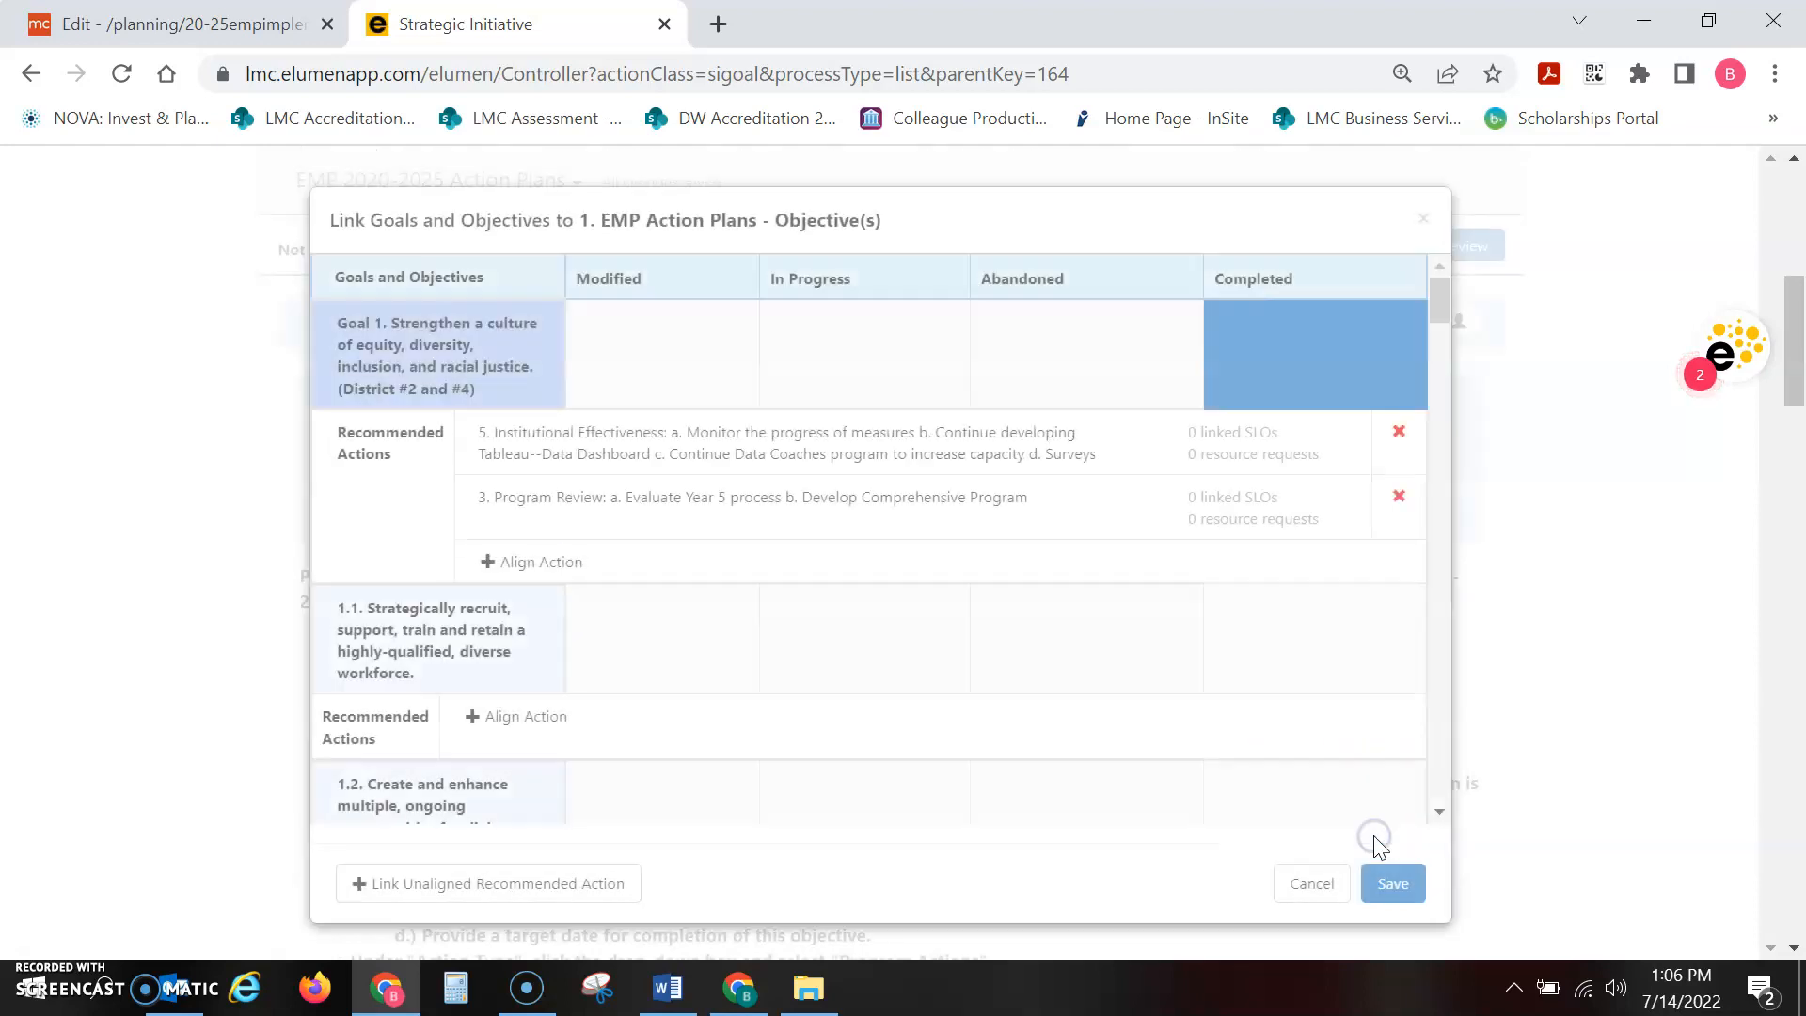
# Mark Goal 5 as In Progress and save the linked goals and objectives
pyautogui.moveTo(1440, 293); pyautogui.dragTo(1465, 722)
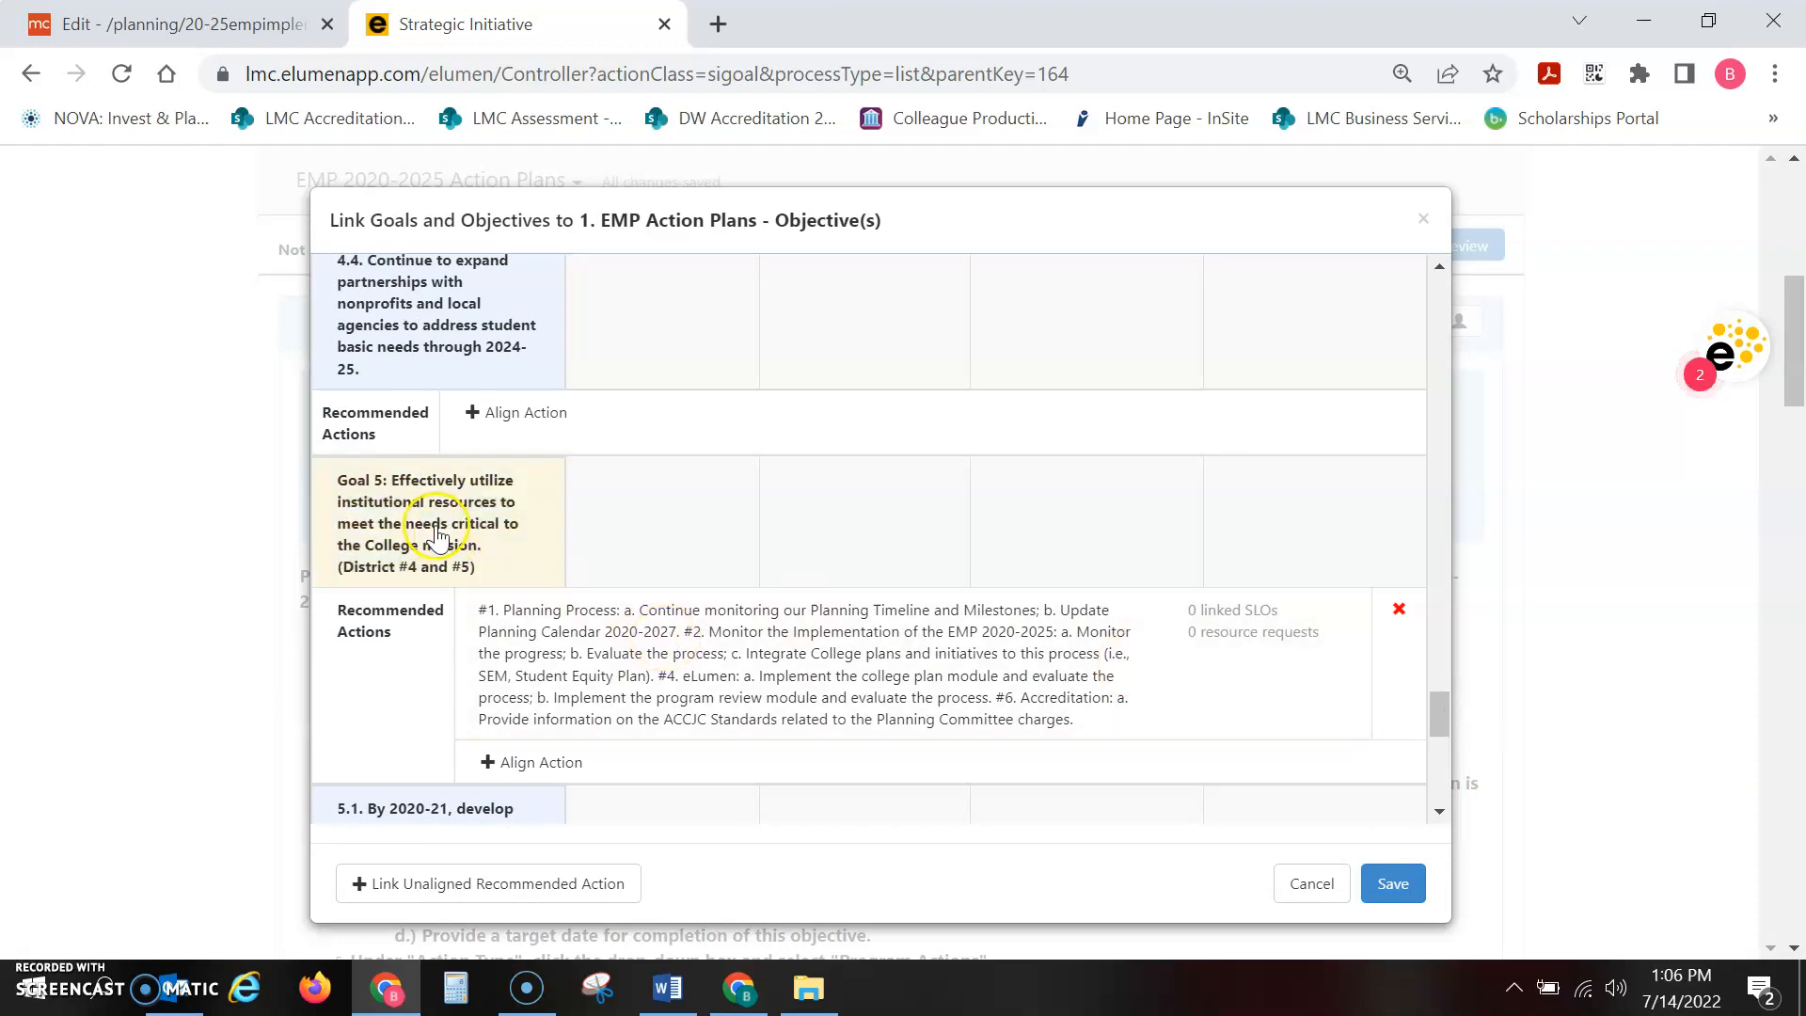
pyautogui.moveTo(1441, 712); pyautogui.dragTo(1480, 719)
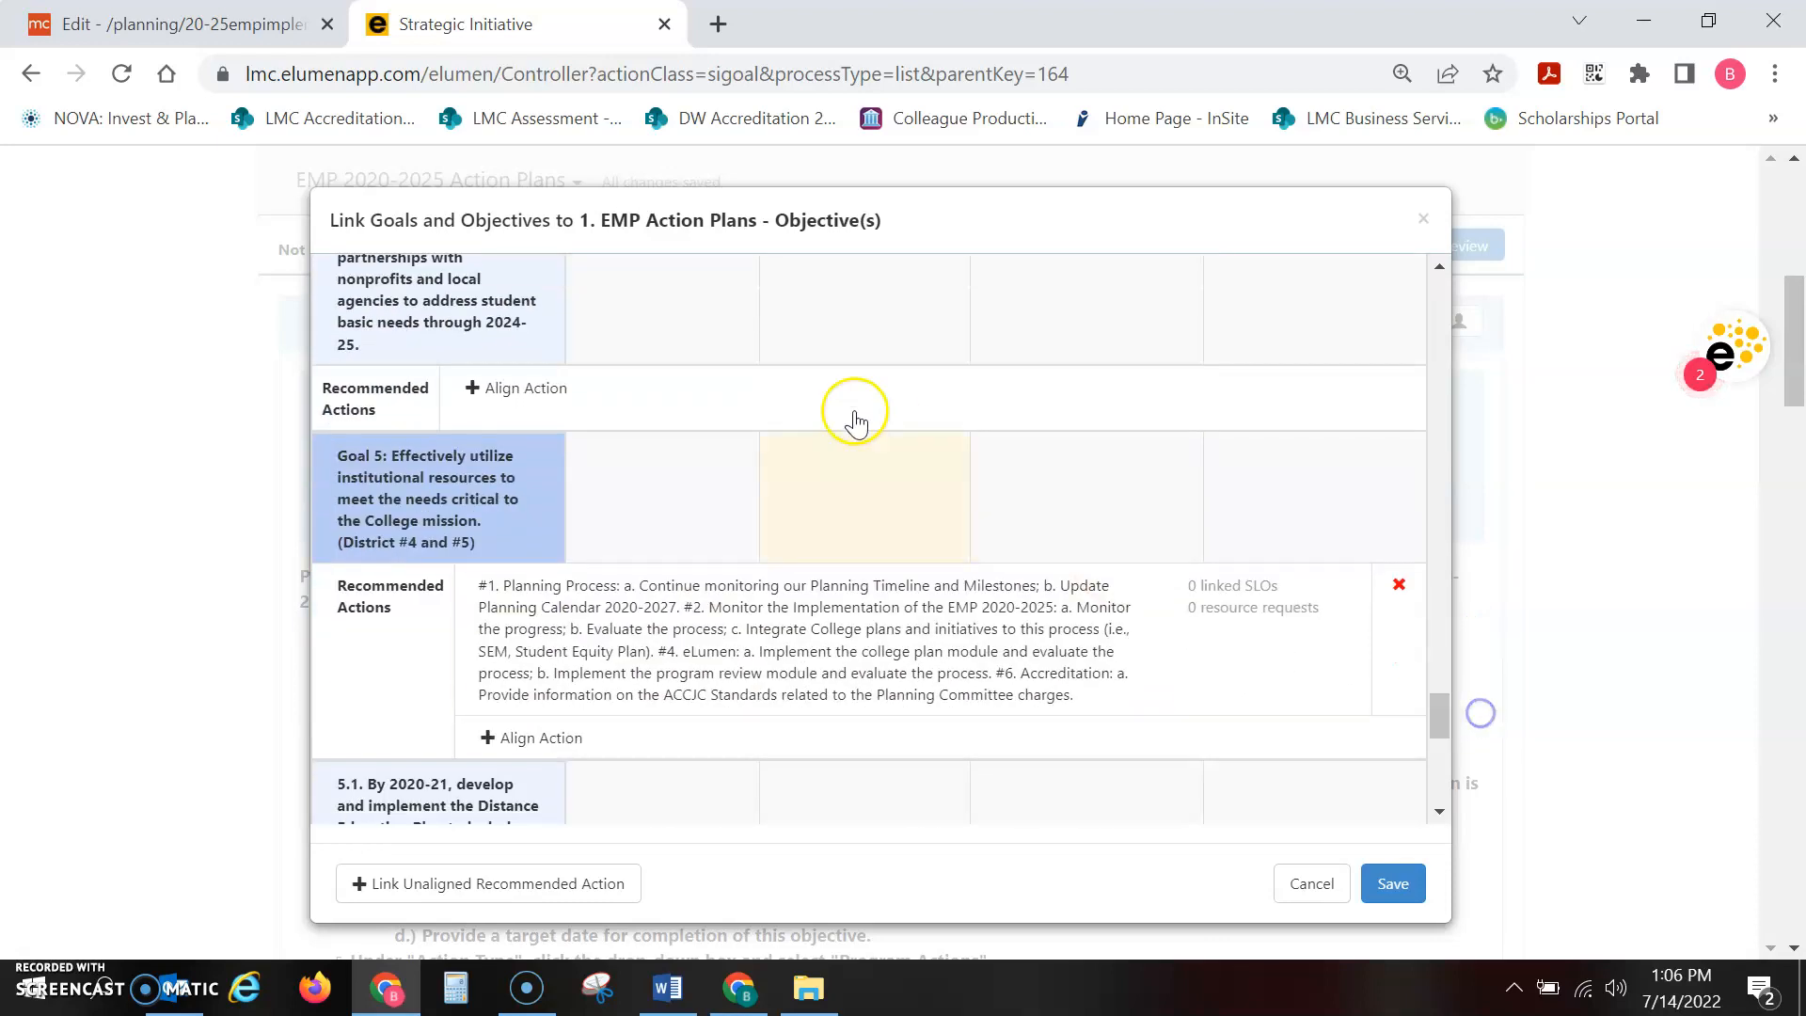
pyautogui.click(864, 508)
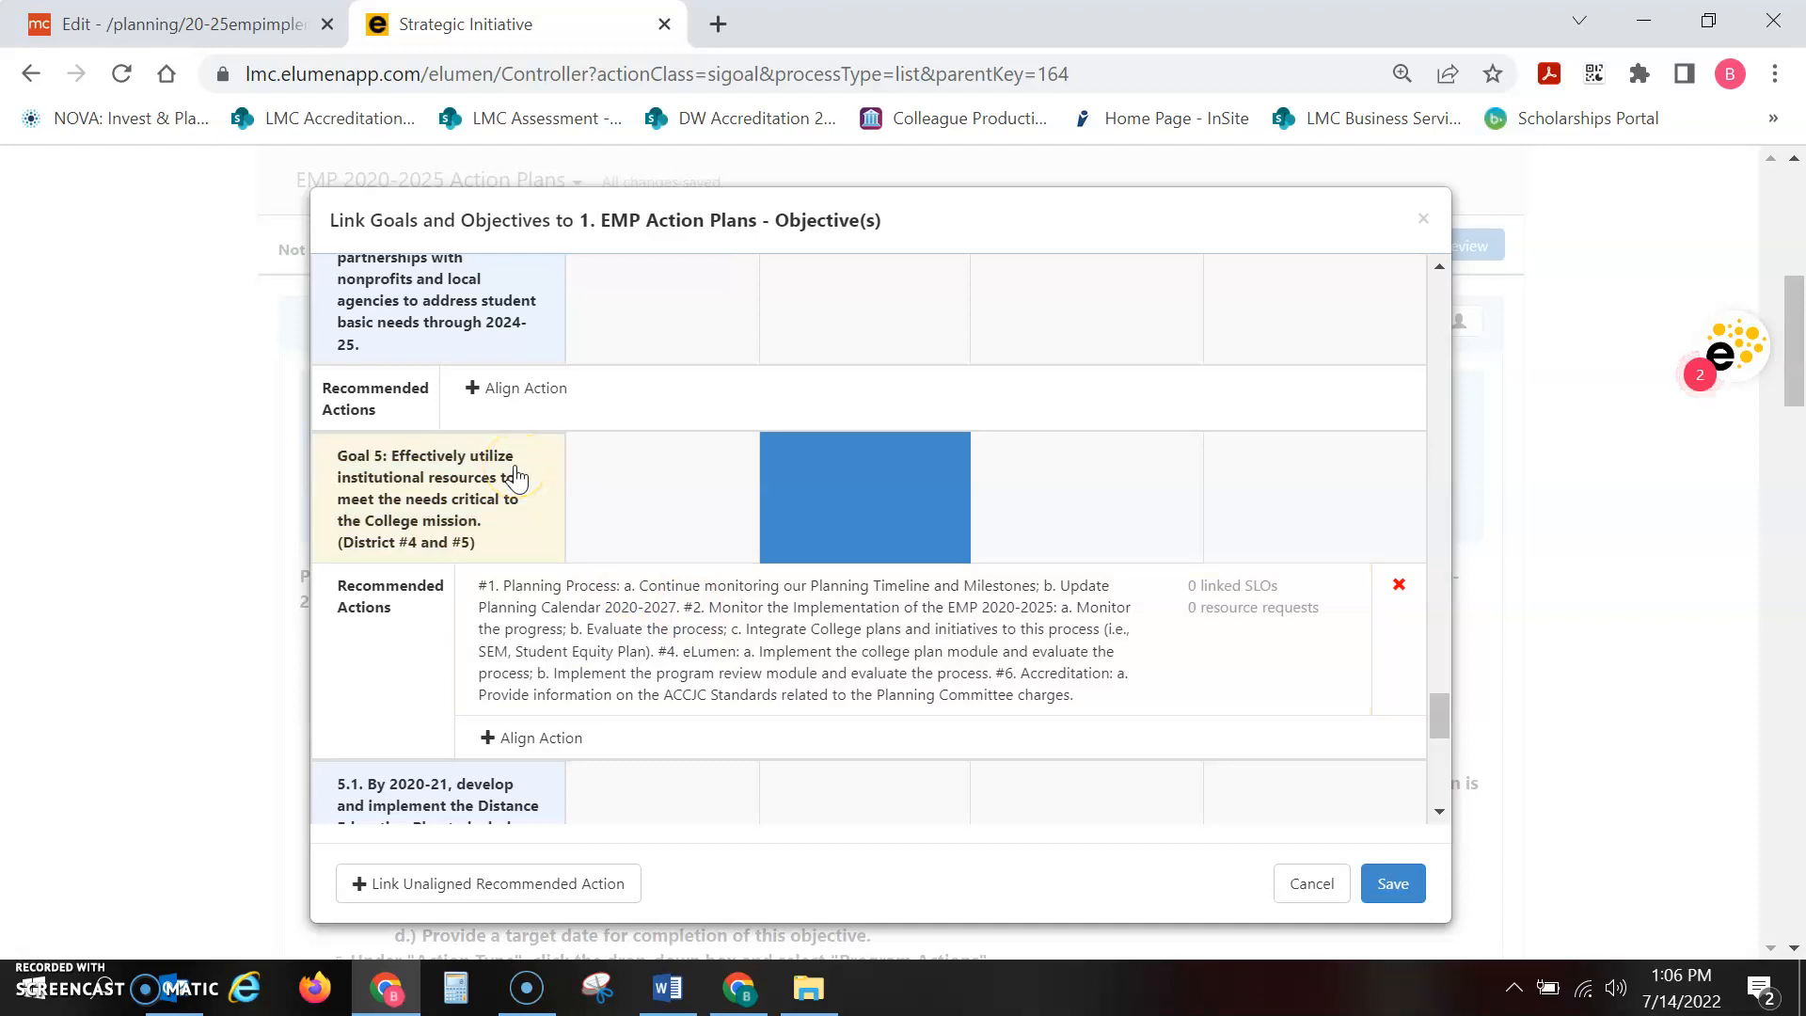
pyautogui.click(515, 477)
pyautogui.click(1392, 889)
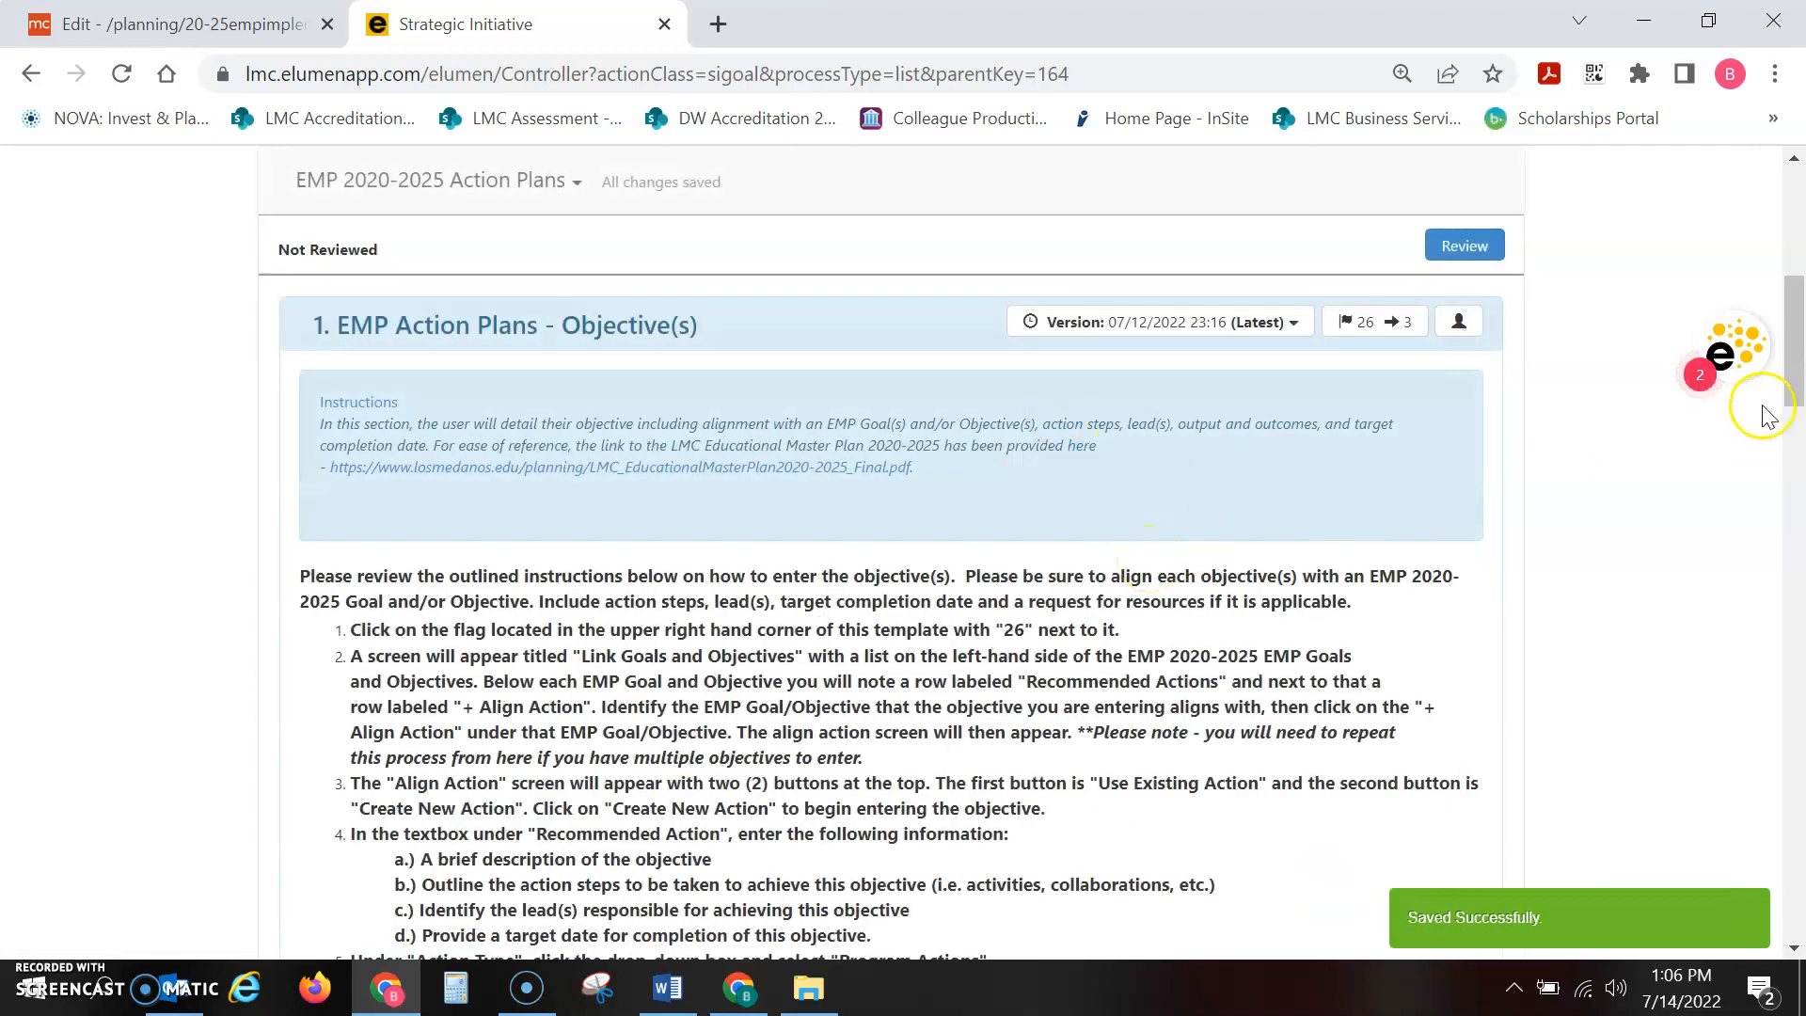
# Delete the blank lines above the heading in the question 3 answer of the Progress Update section
pyautogui.moveTo(1797, 324); pyautogui.dragTo(1798, 685)
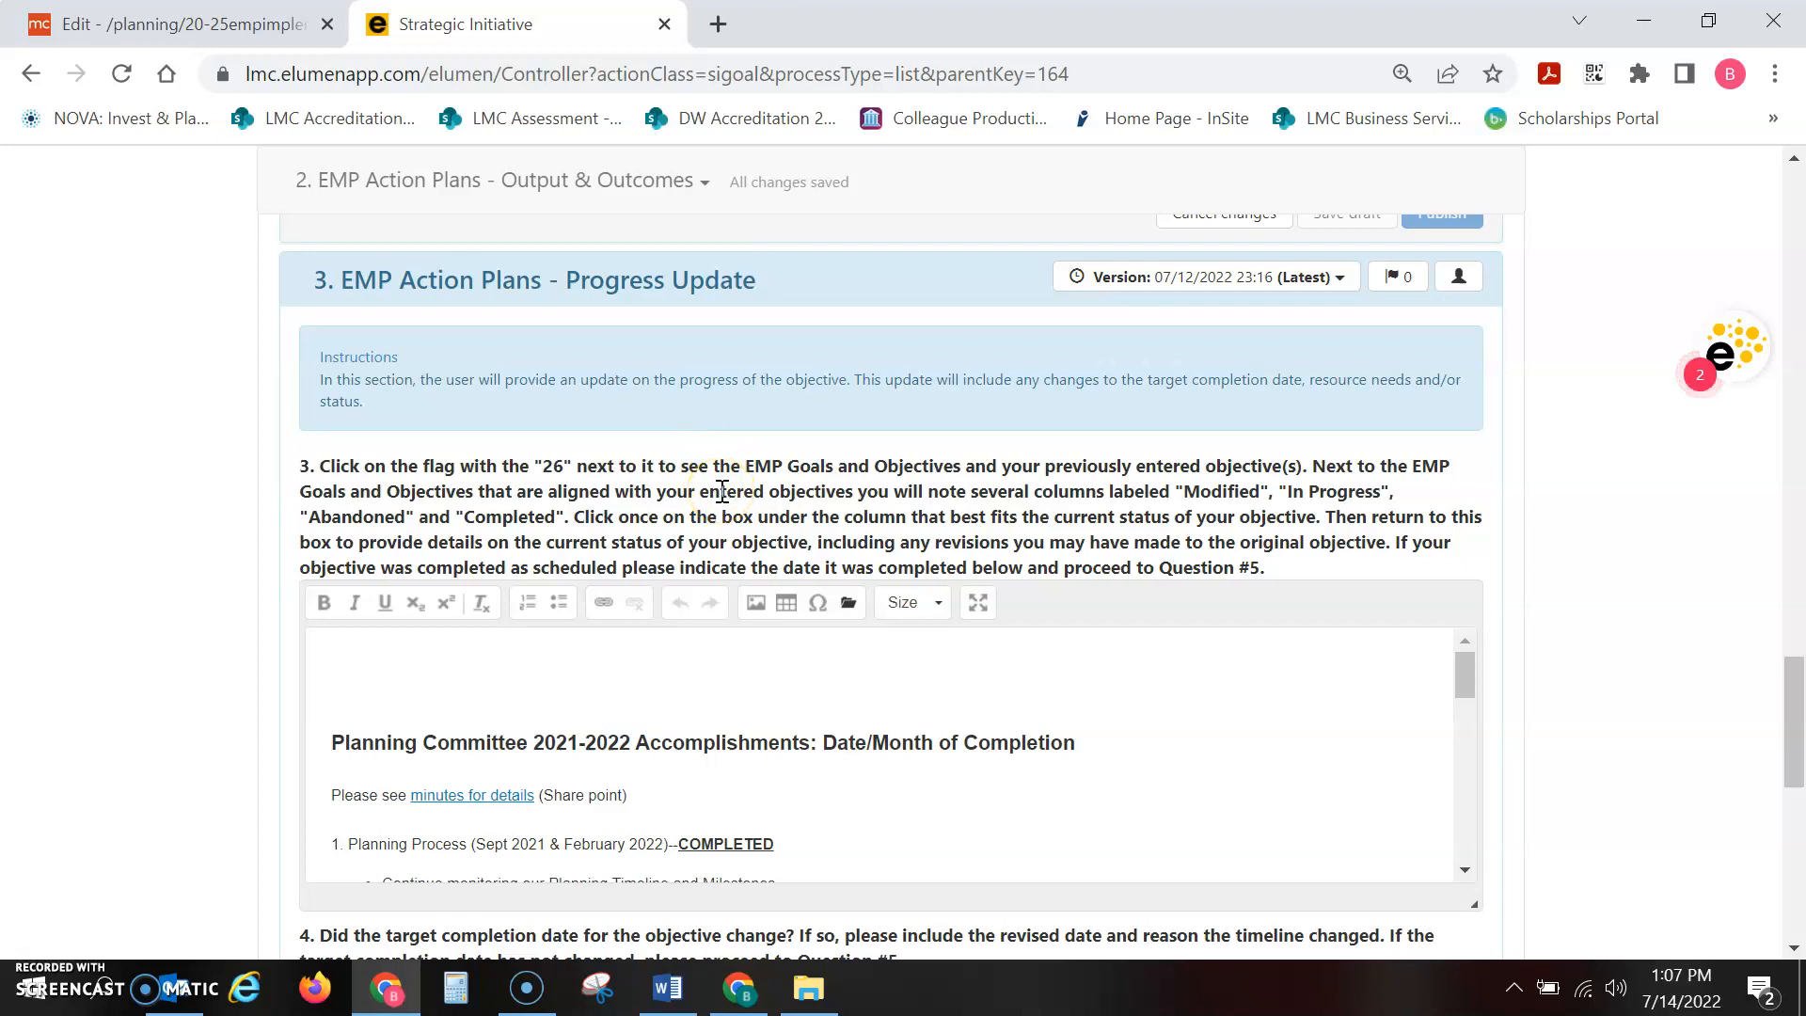
pyautogui.click(554, 660)
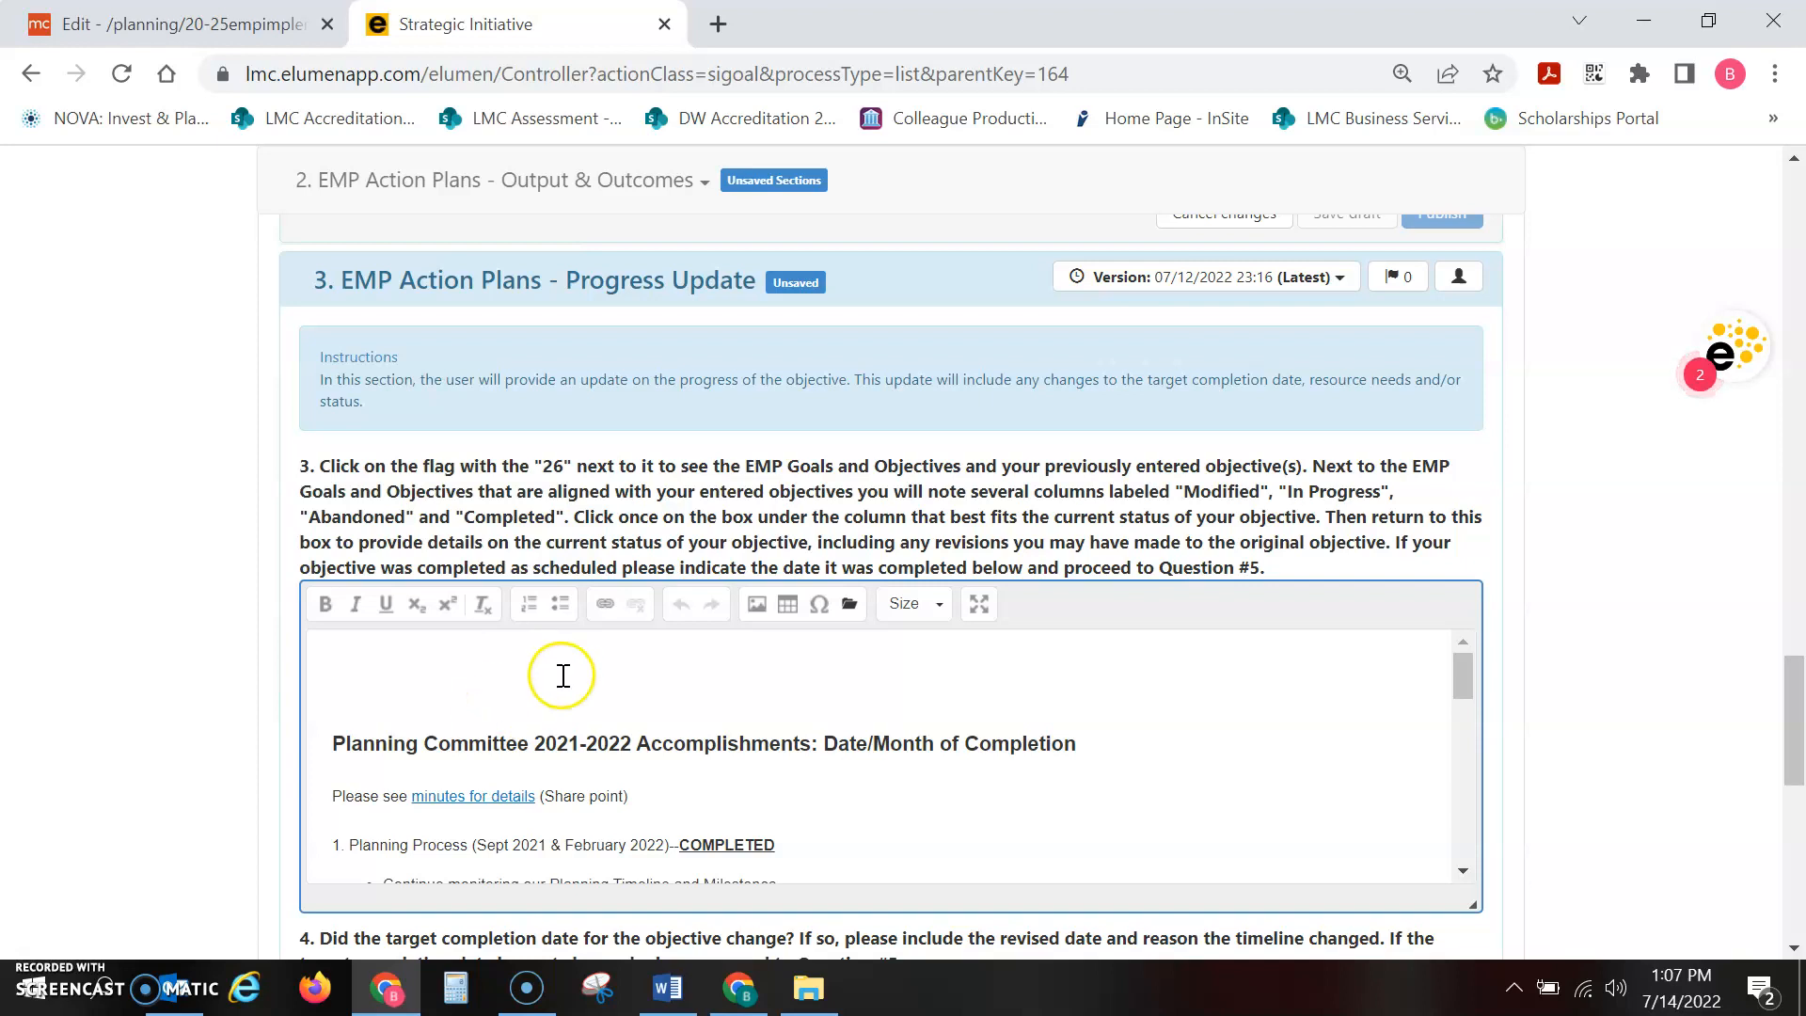
pyautogui.press('Delete')
pyautogui.press('Delete')
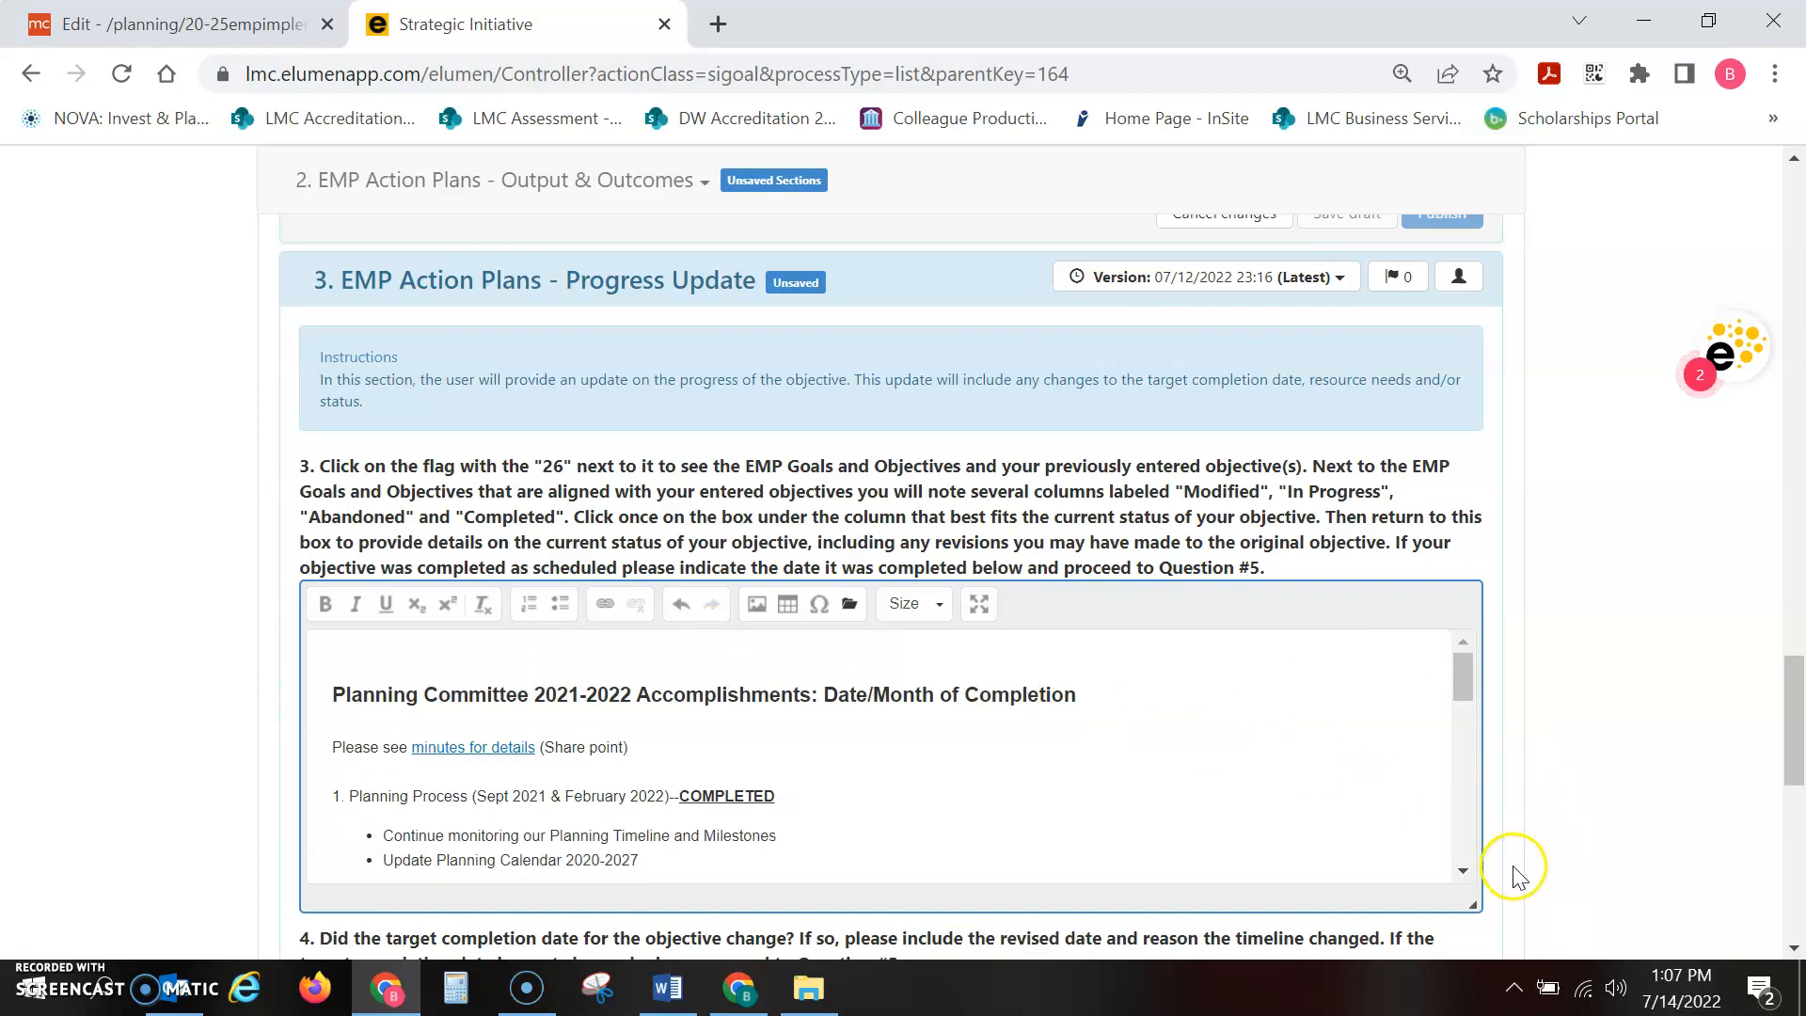
# Review the accomplishments listed under question 3 and the target completion date answer under question 4
pyautogui.click(1461, 872)
pyautogui.click(1461, 873)
pyautogui.click(1461, 873)
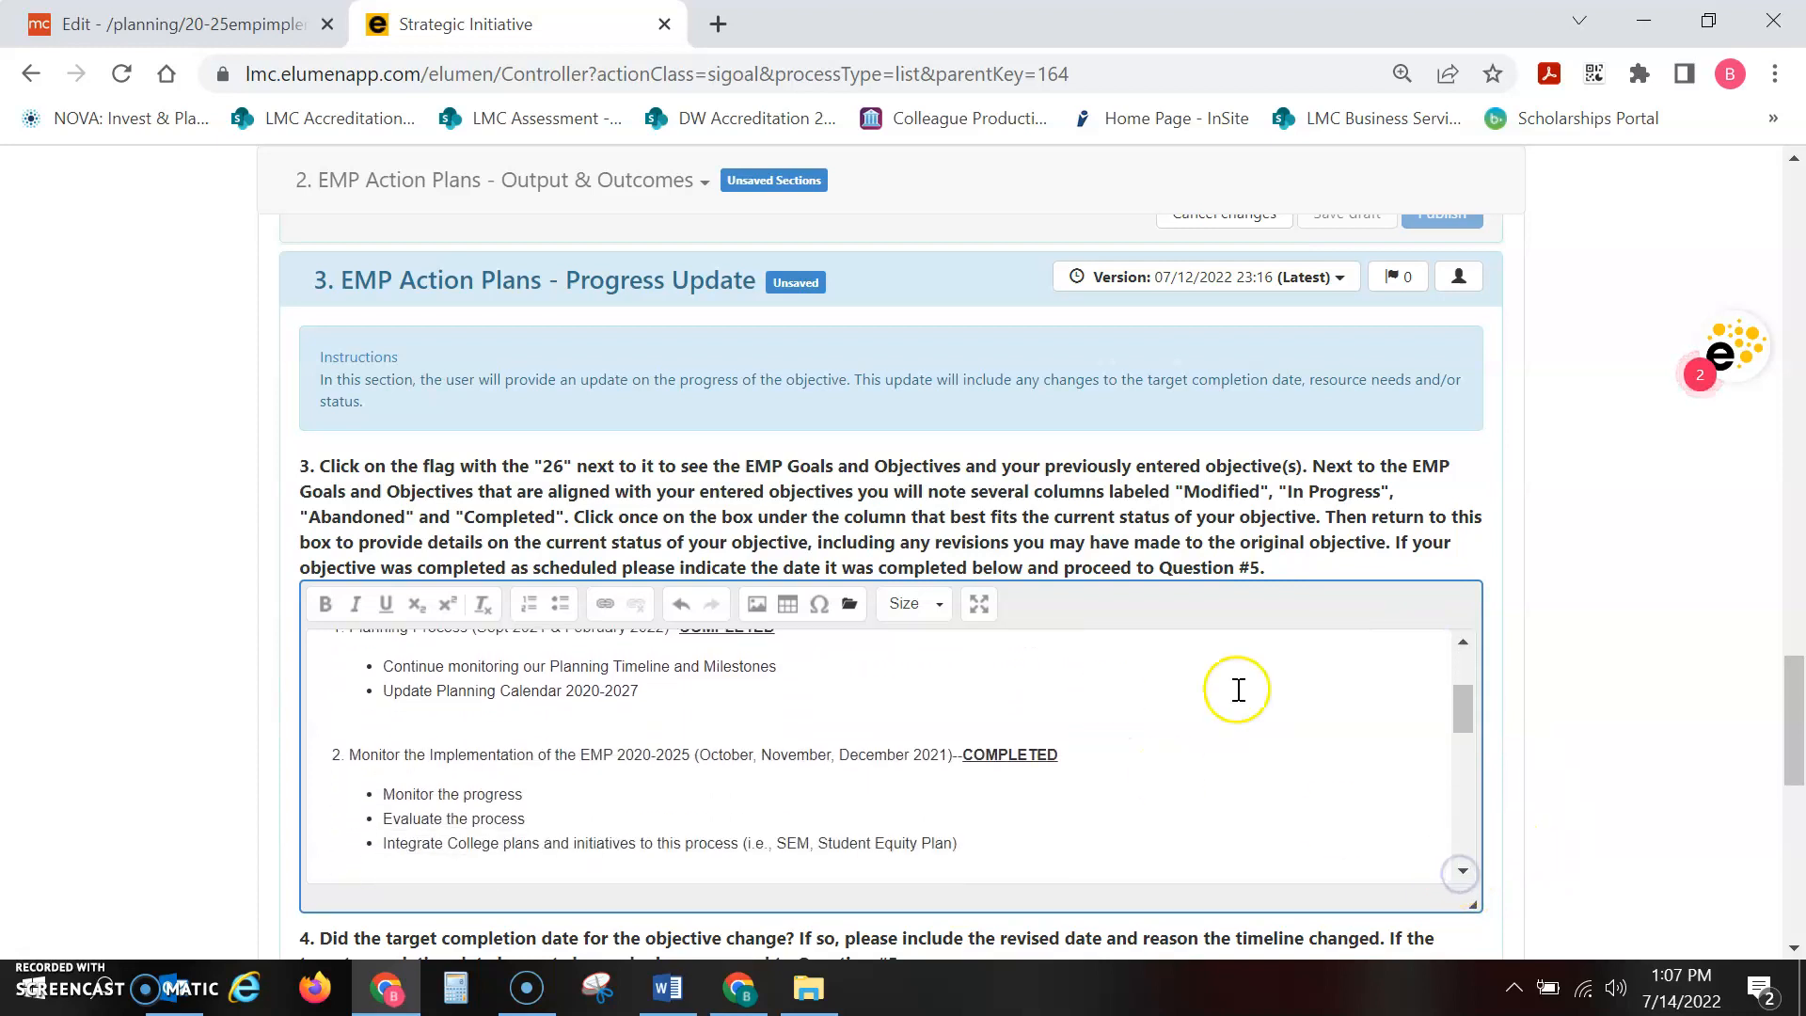
pyautogui.click(1461, 642)
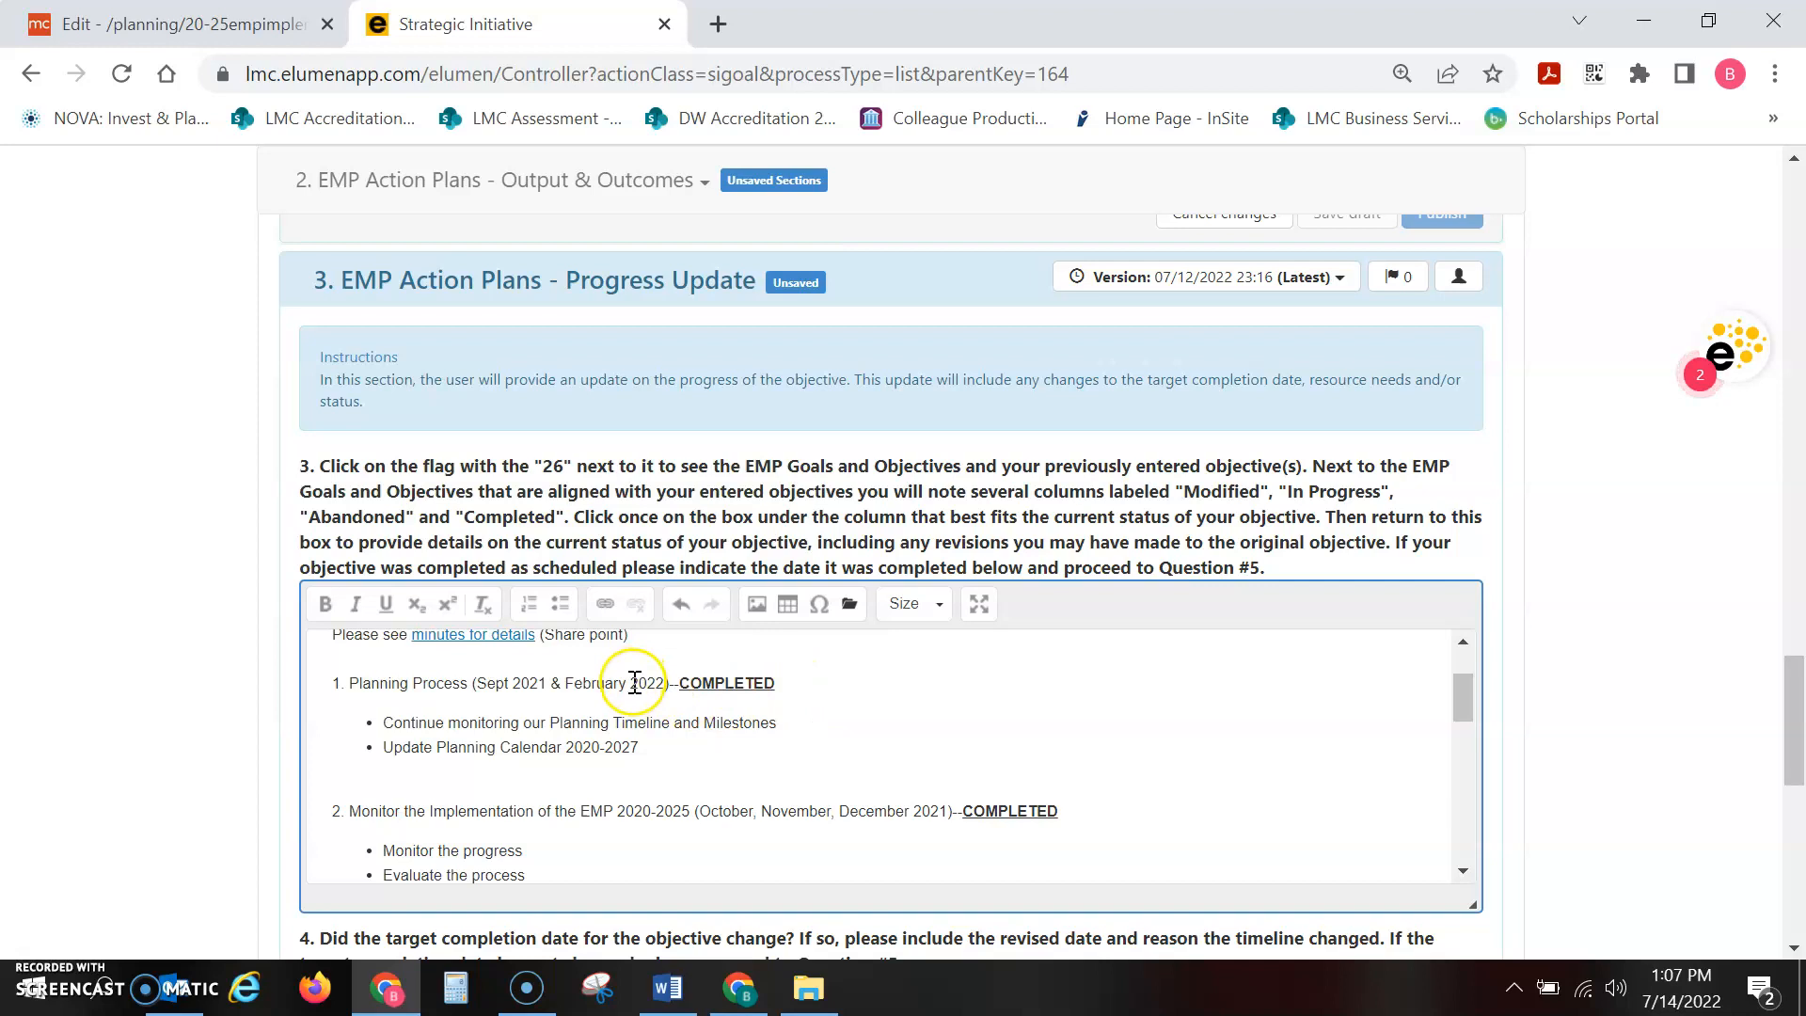
pyautogui.moveTo(1467, 700); pyautogui.dragTo(1477, 841)
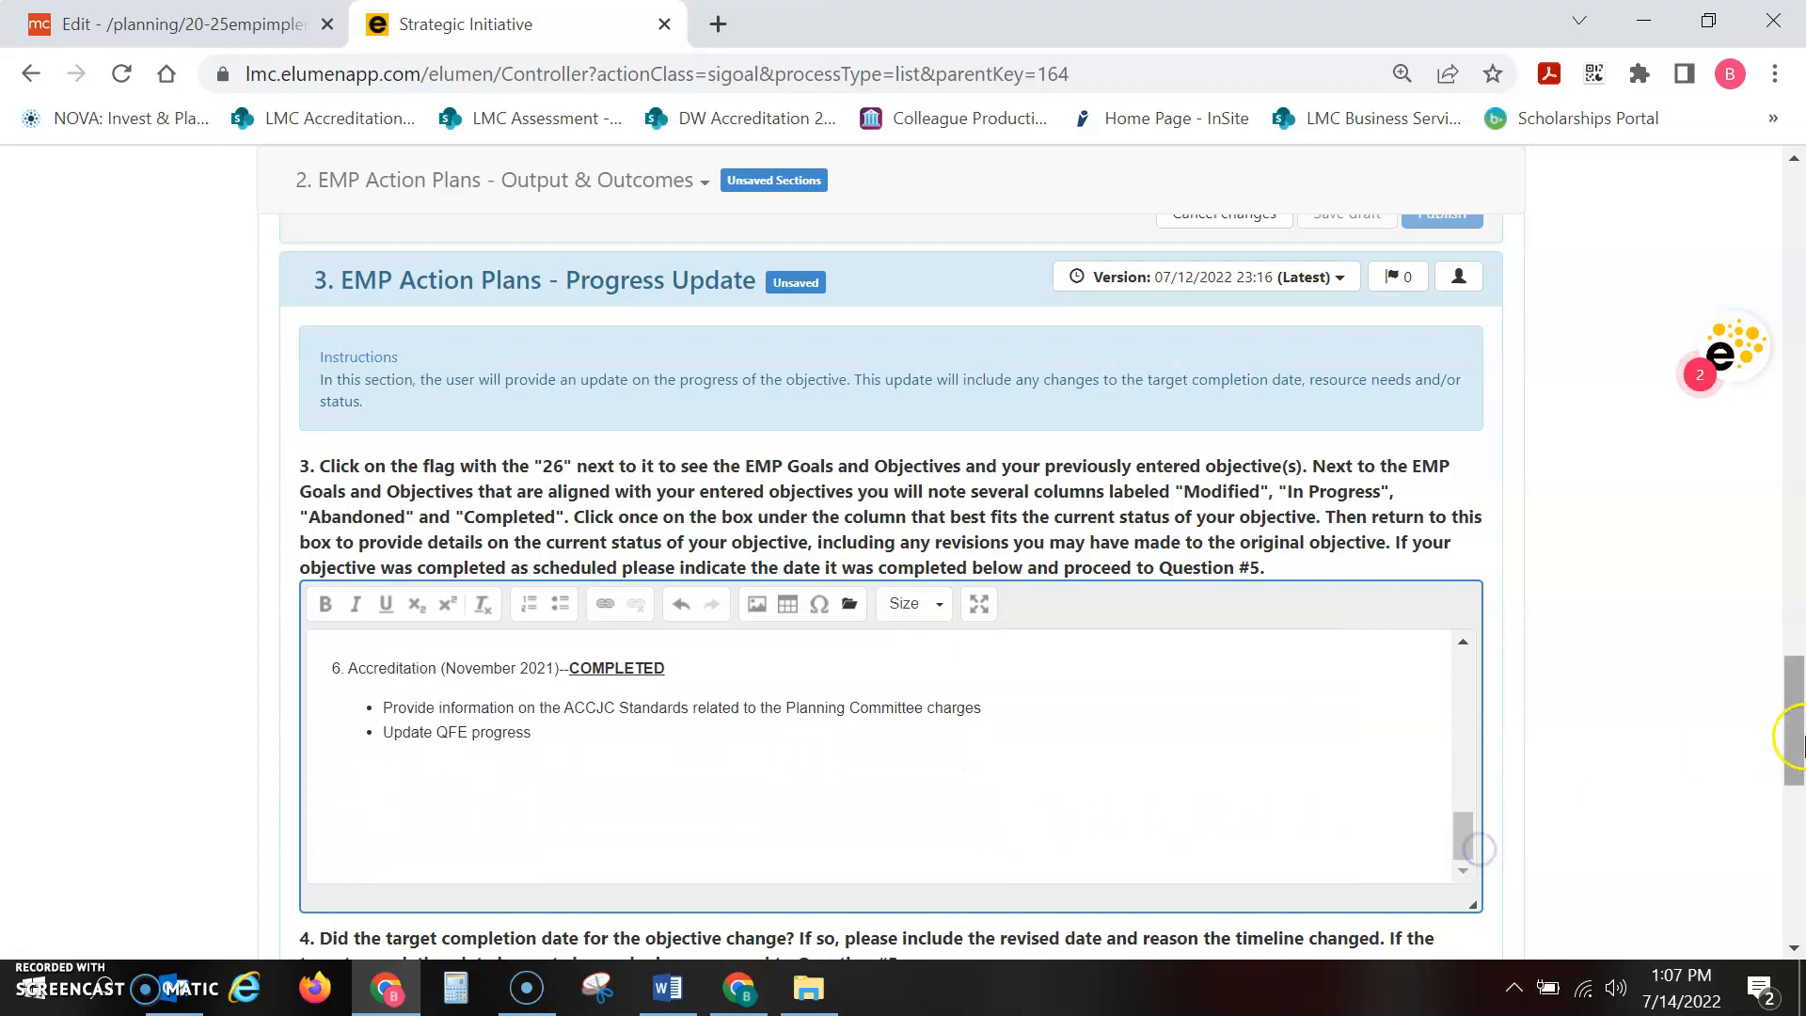
pyautogui.moveTo(1797, 697); pyautogui.dragTo(1798, 727)
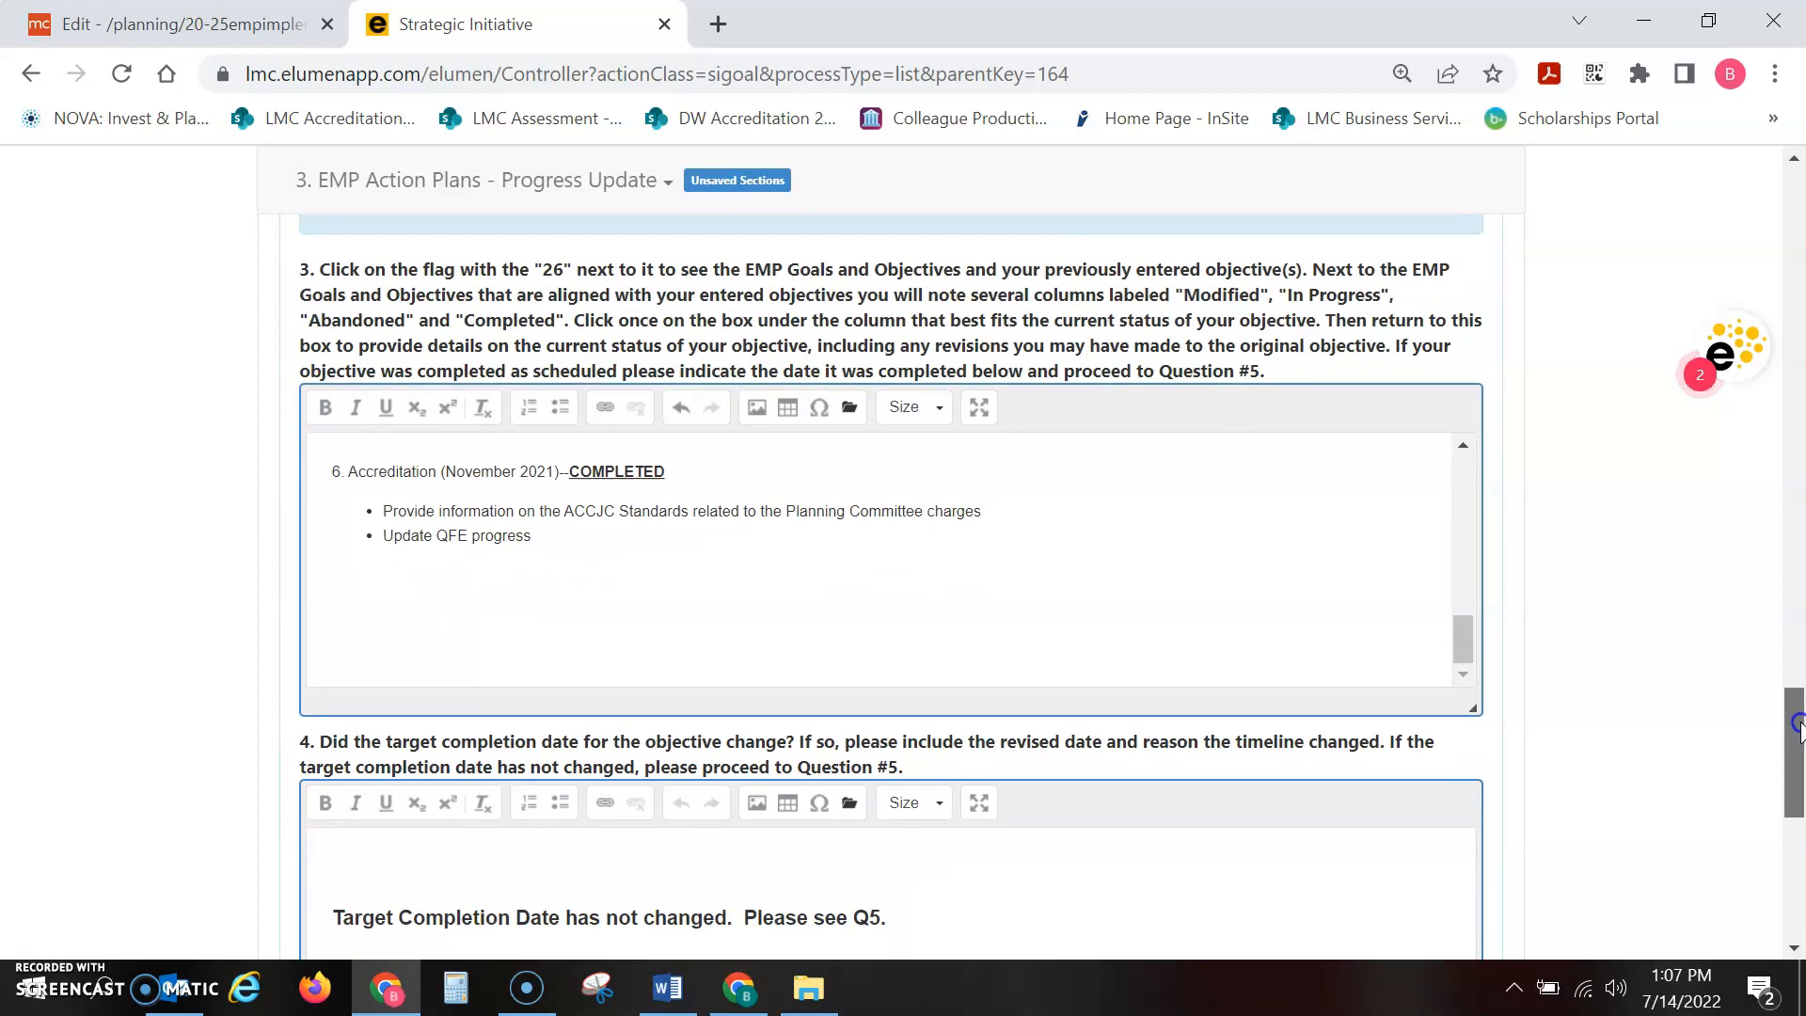
pyautogui.moveTo(1799, 725); pyautogui.dragTo(1800, 775)
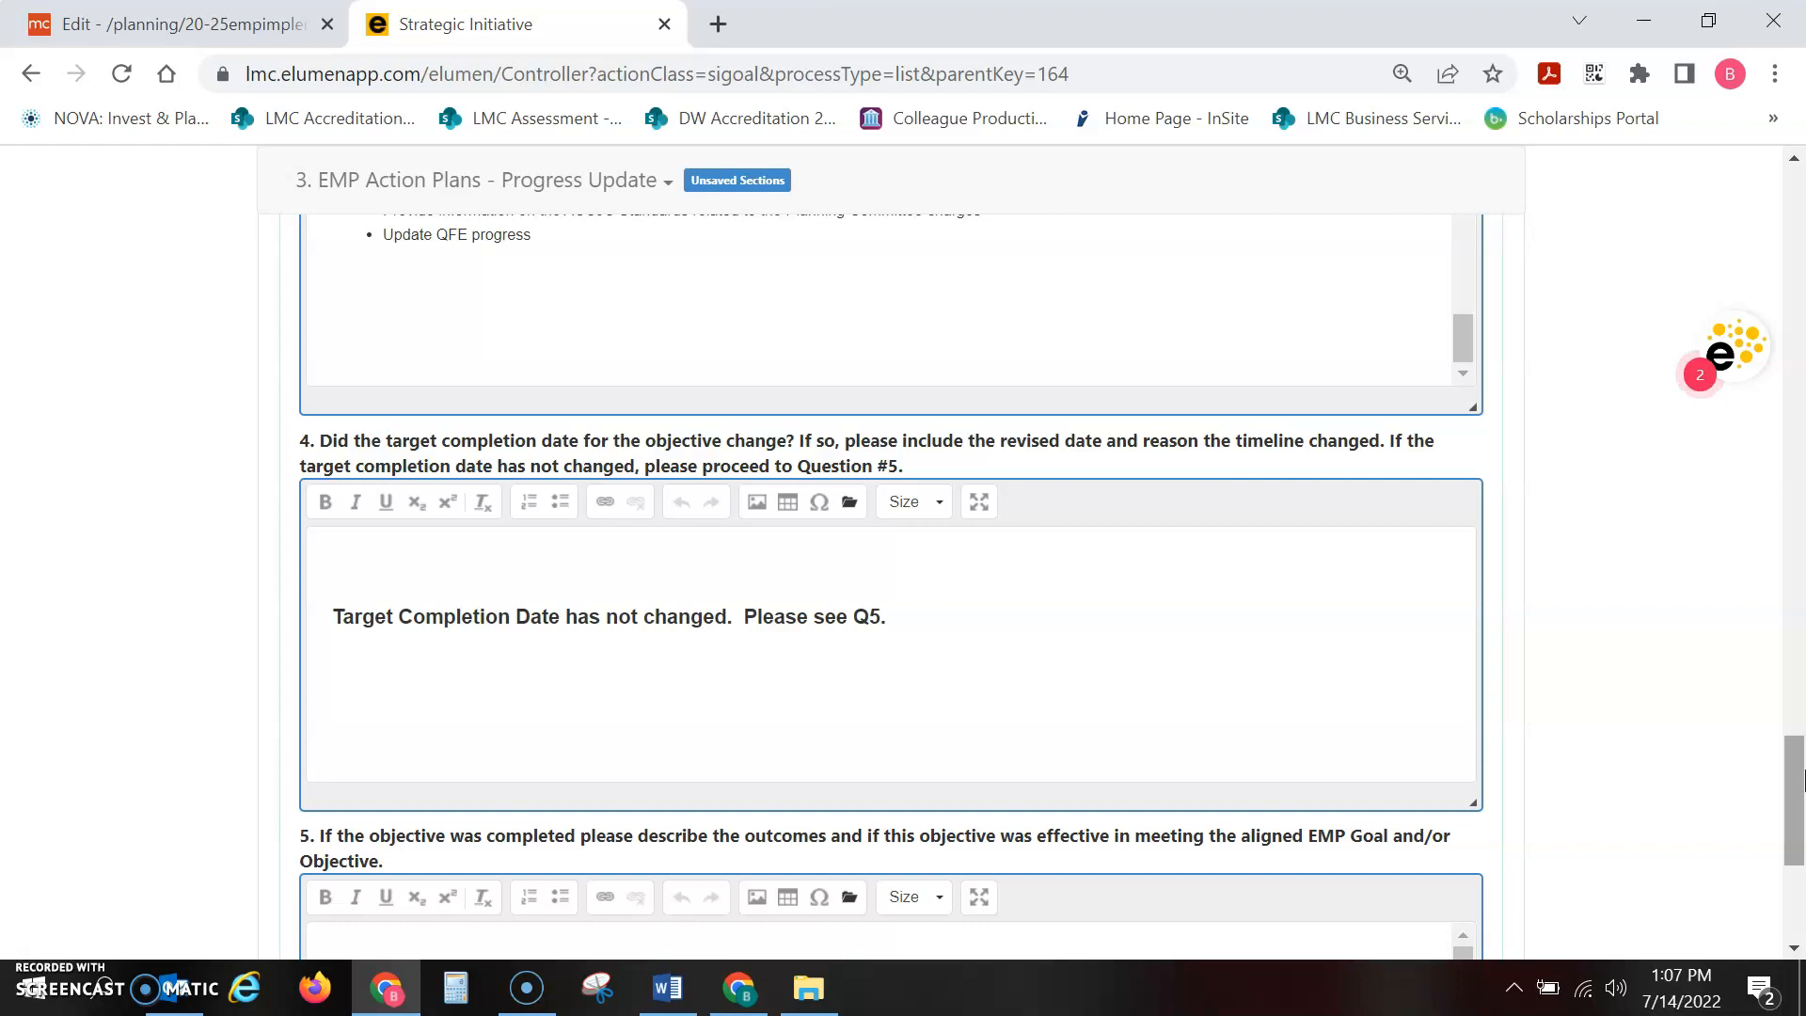
pyautogui.moveTo(1802, 779); pyautogui.dragTo(1802, 779)
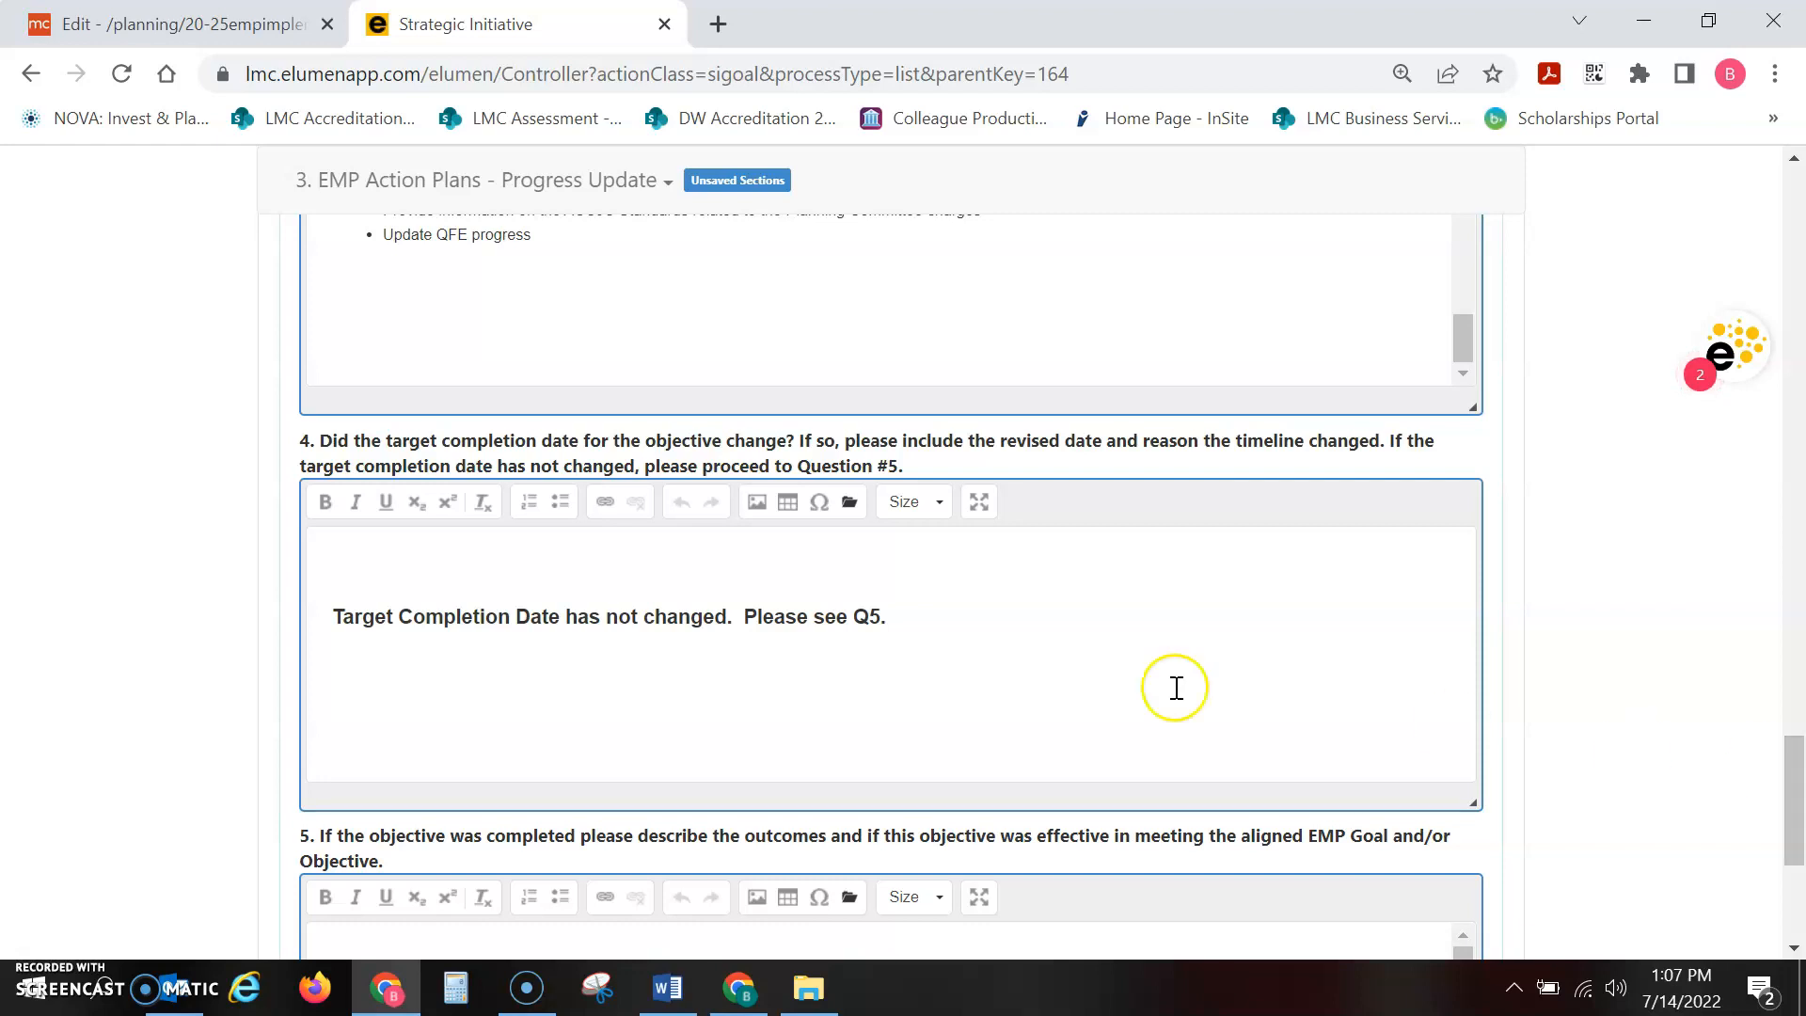
pyautogui.click(383, 564)
pyautogui.scroll(-1, 1793, 783)
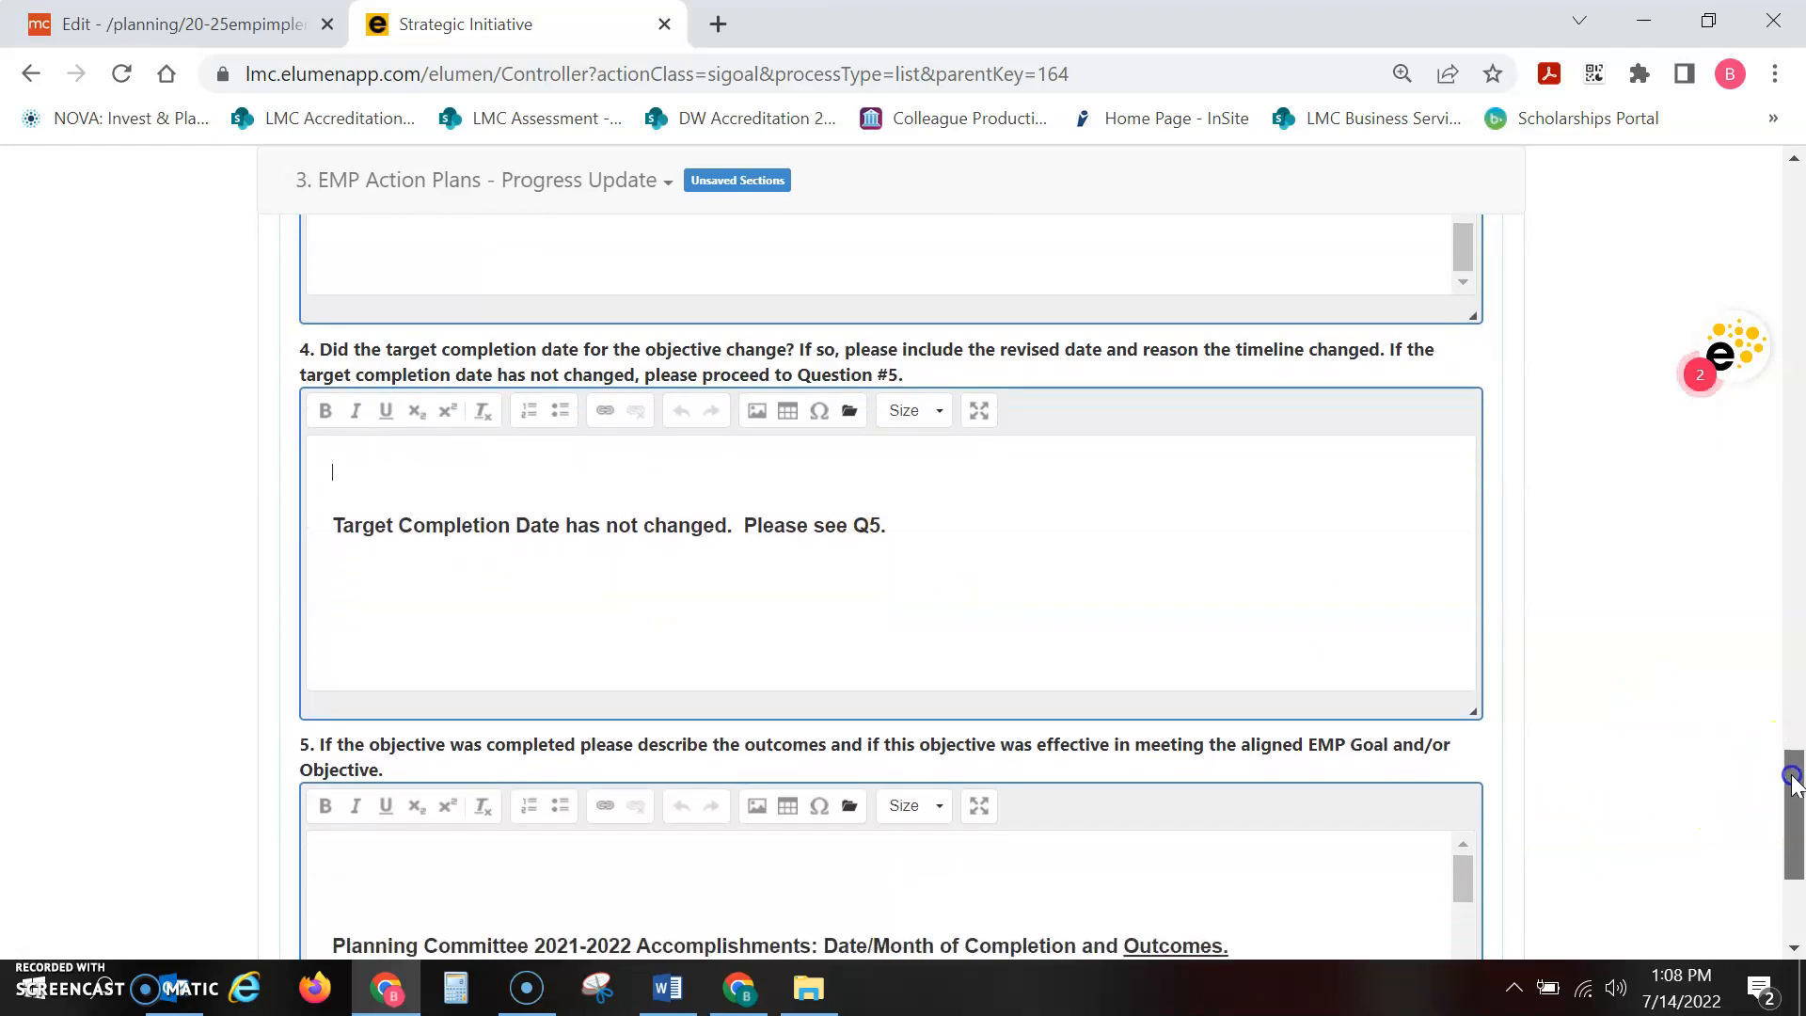
pyautogui.scroll(-4, 1794, 783)
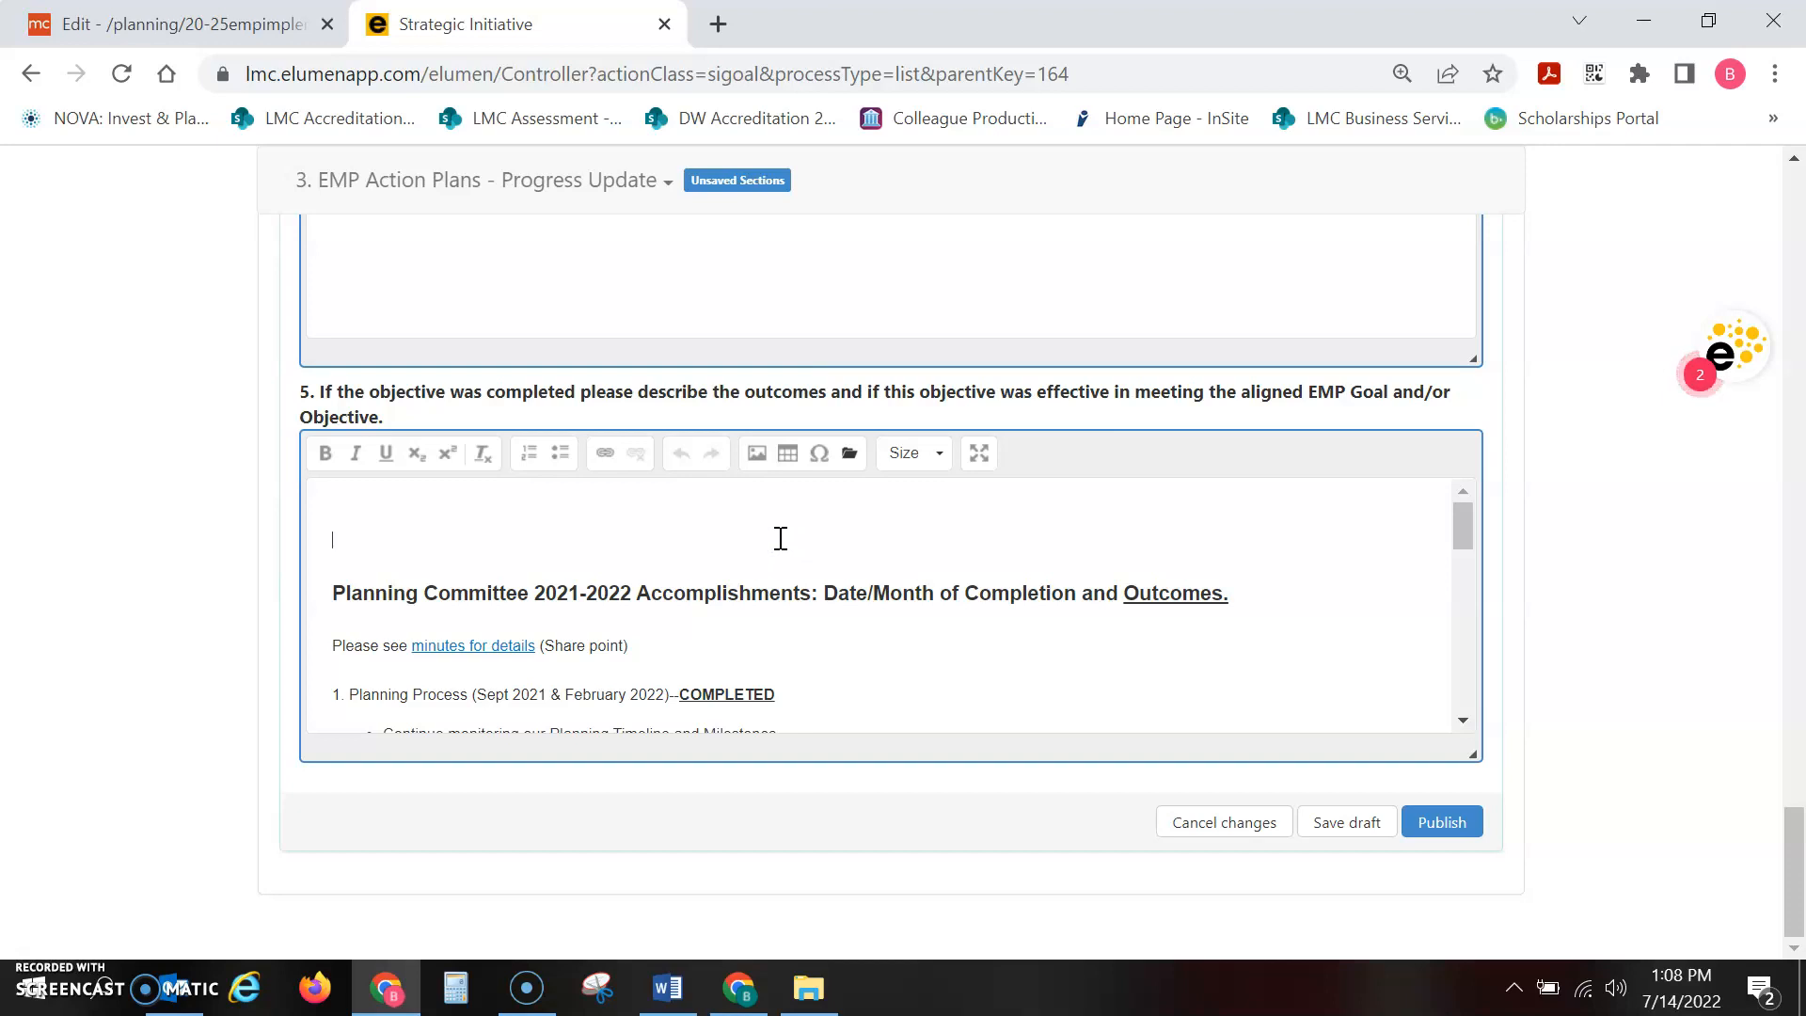
# Check the outcomes answer under question 5 and save the Progress Update section as a draft
pyautogui.moveTo(1463, 521); pyautogui.dragTo(1459, 484)
pyautogui.click(552, 505)
pyautogui.click(527, 528)
pyautogui.click(937, 532)
pyautogui.click(1343, 824)
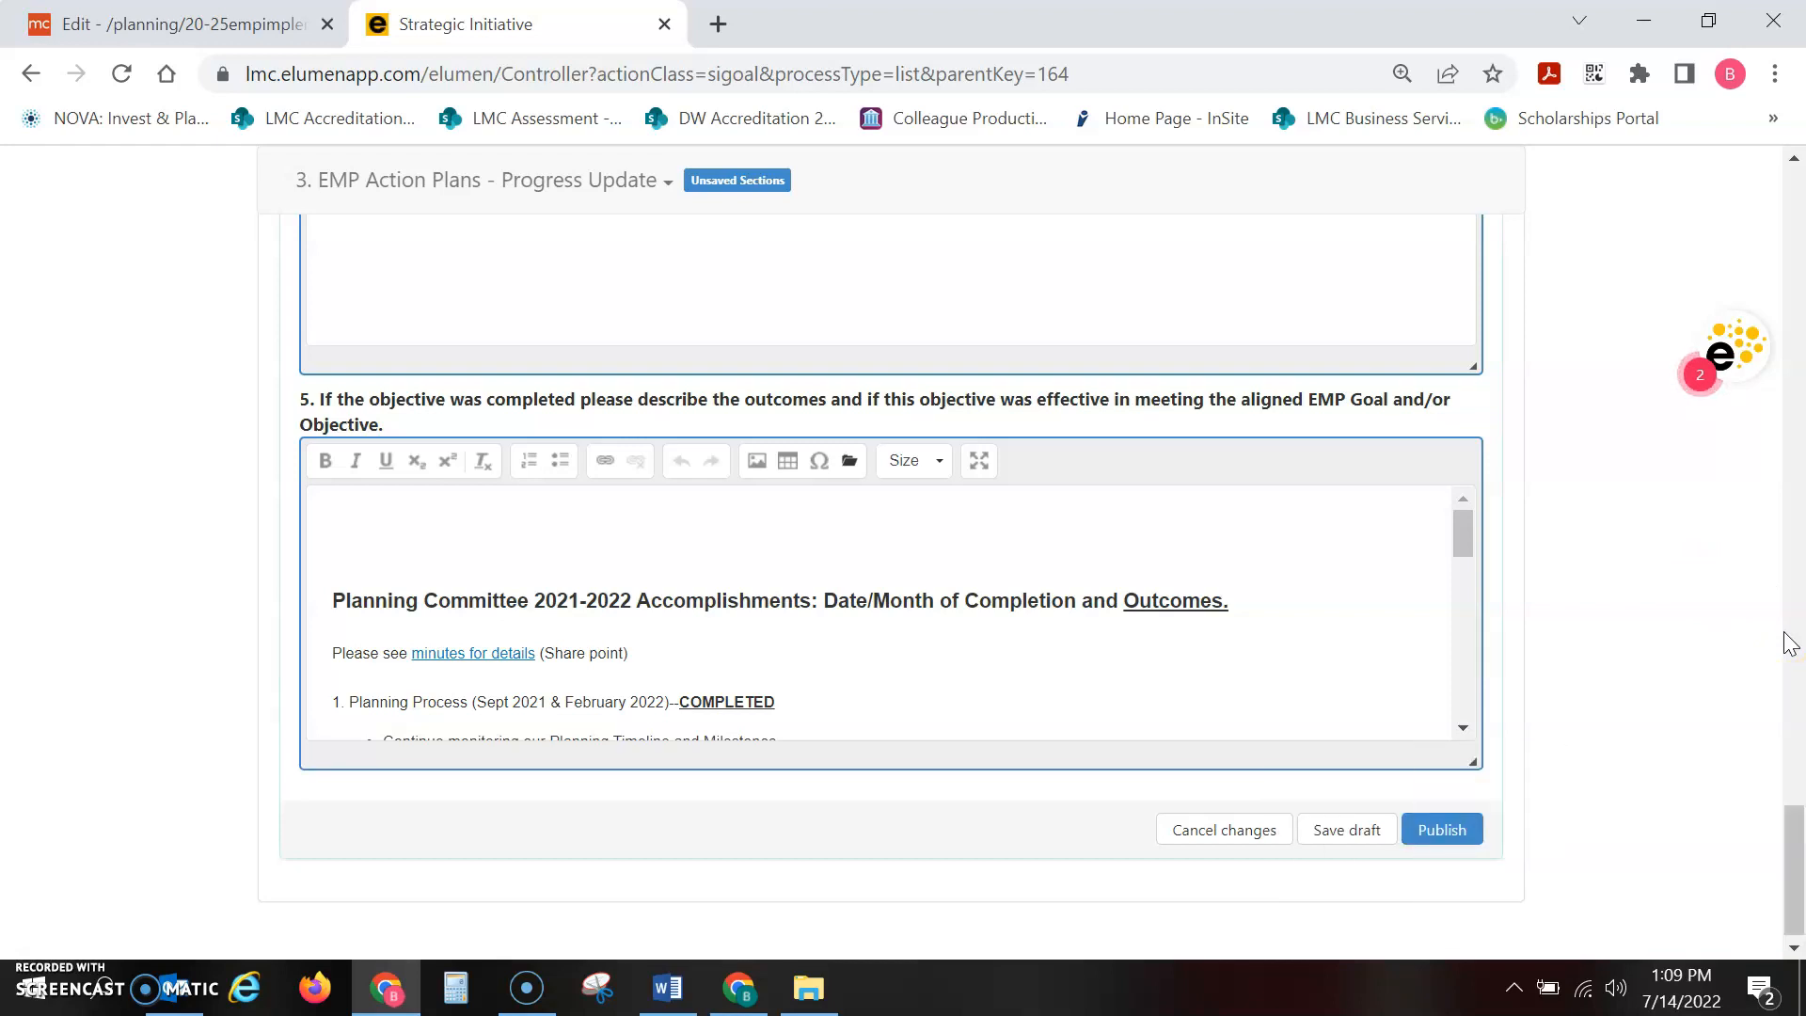
pyautogui.click(1796, 867)
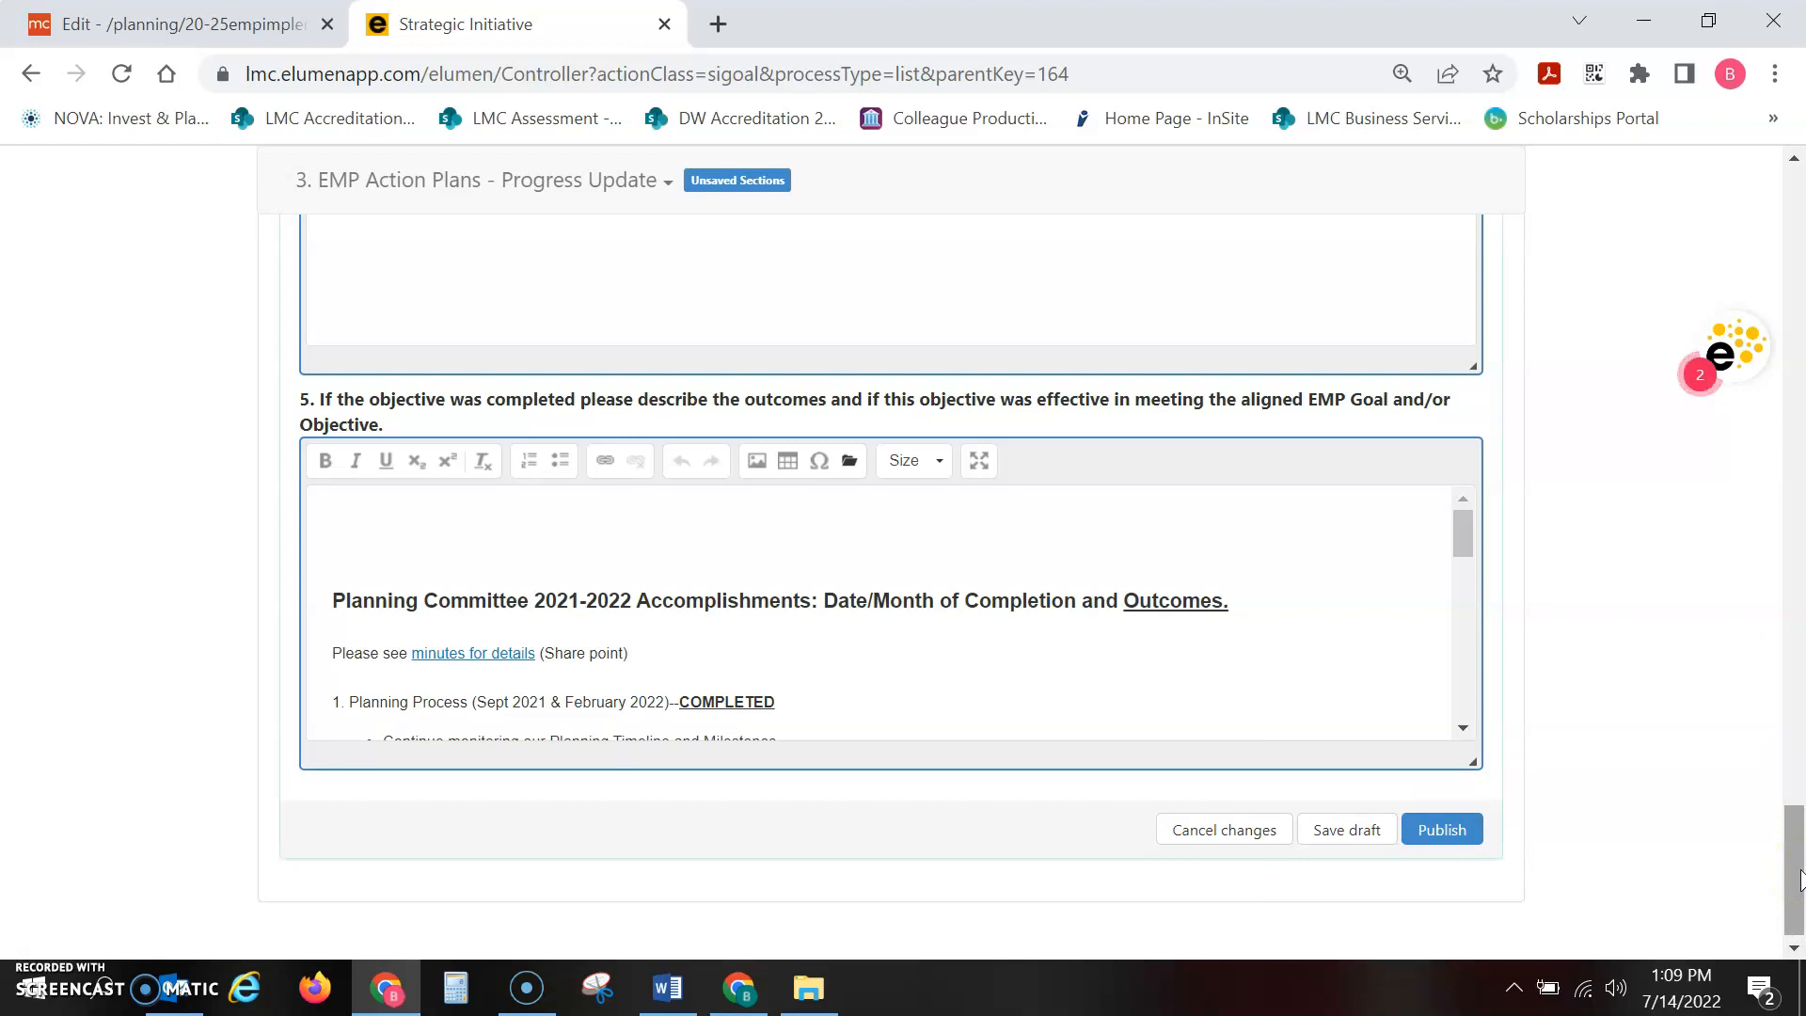
pyautogui.moveTo(1798, 879); pyautogui.dragTo(1798, 714)
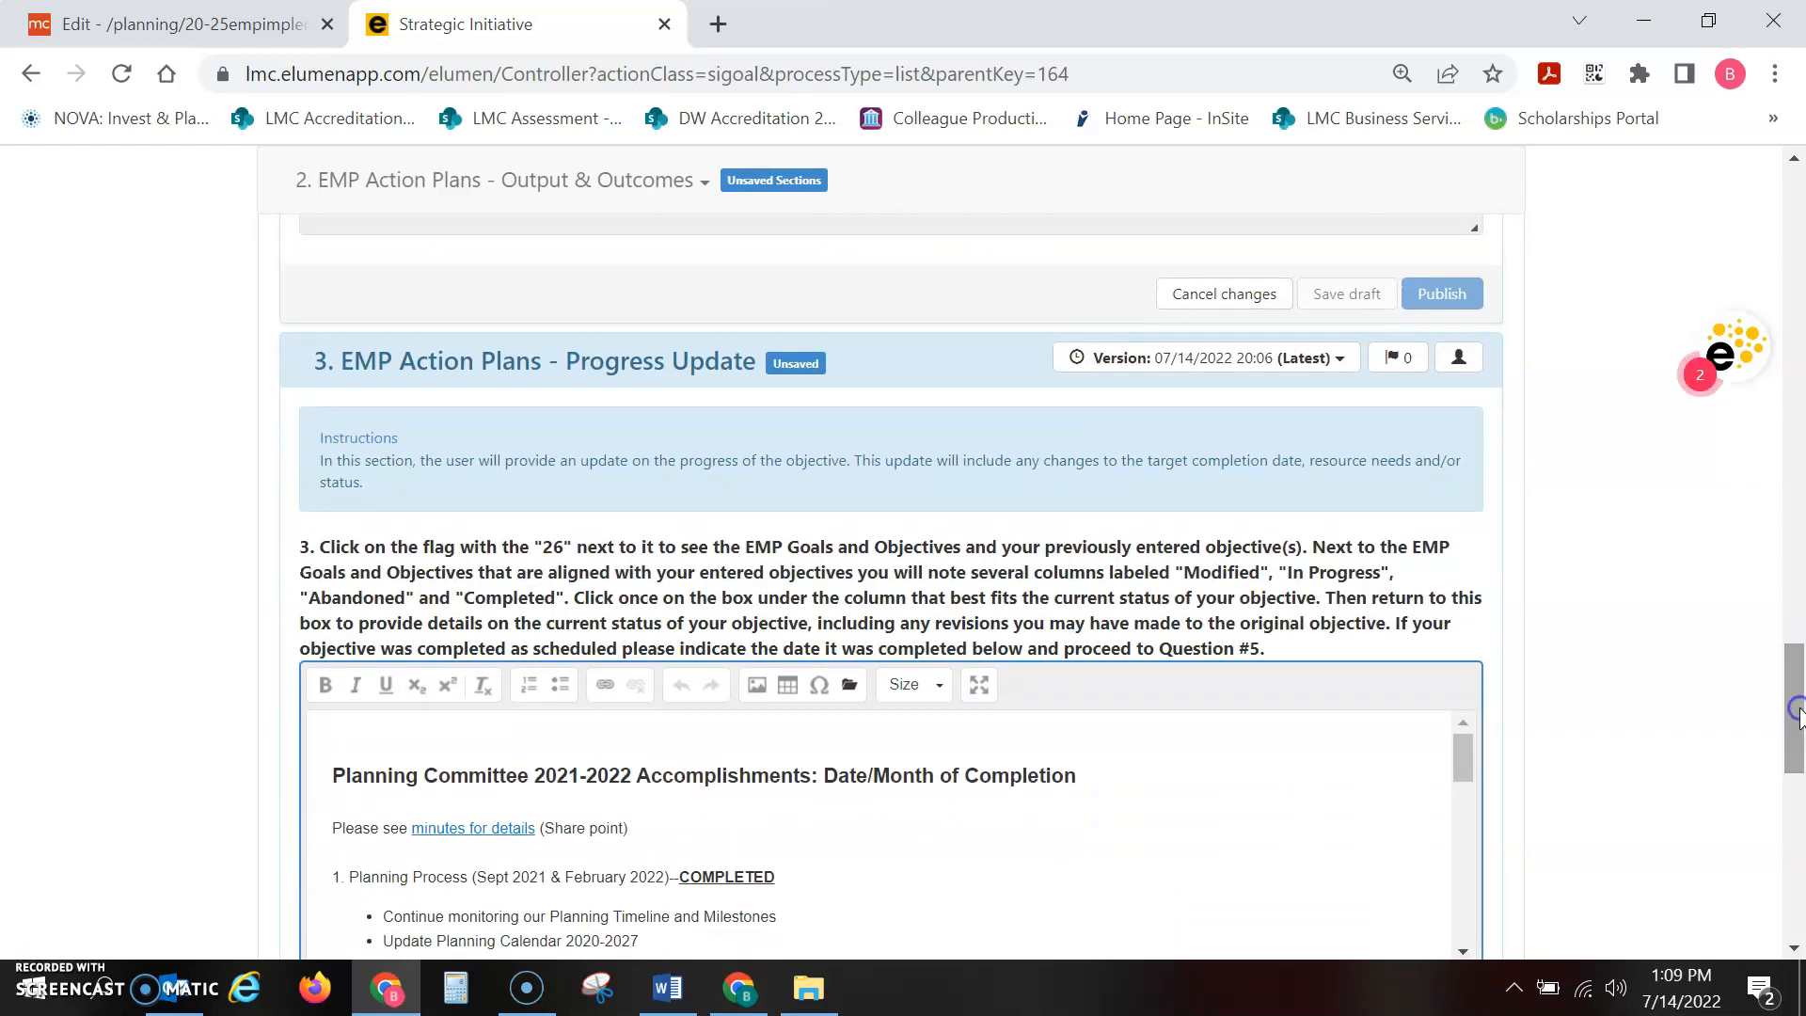